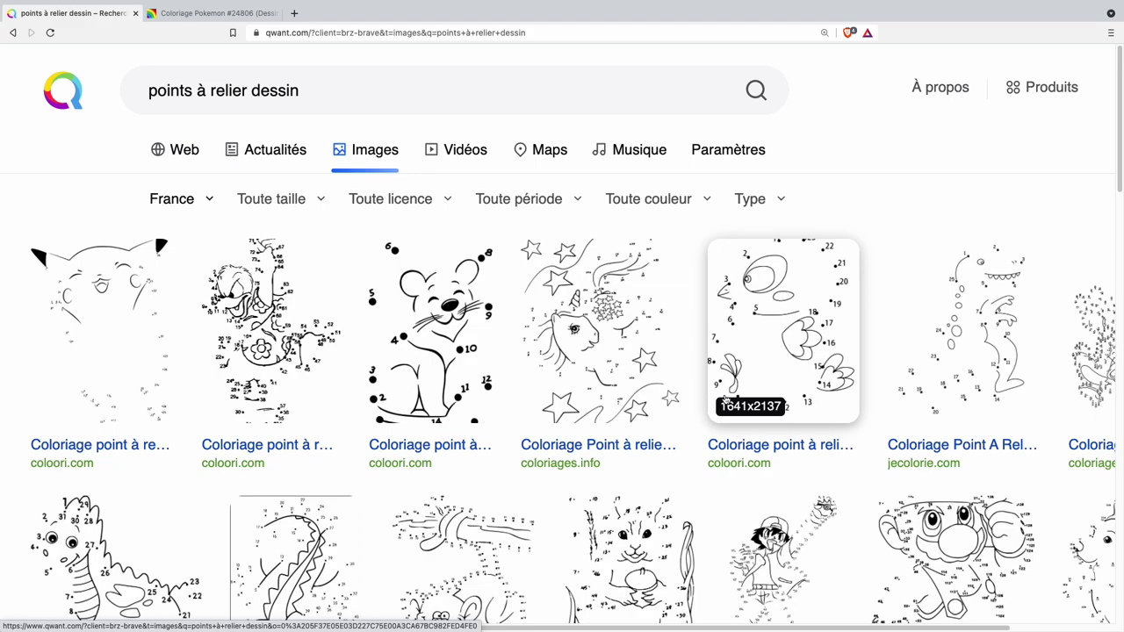
Search Google Images for 'dessin pokemon', limited to line drawings (Dessins au trait)
{"action": "type", "text": "dessin pokemon"}
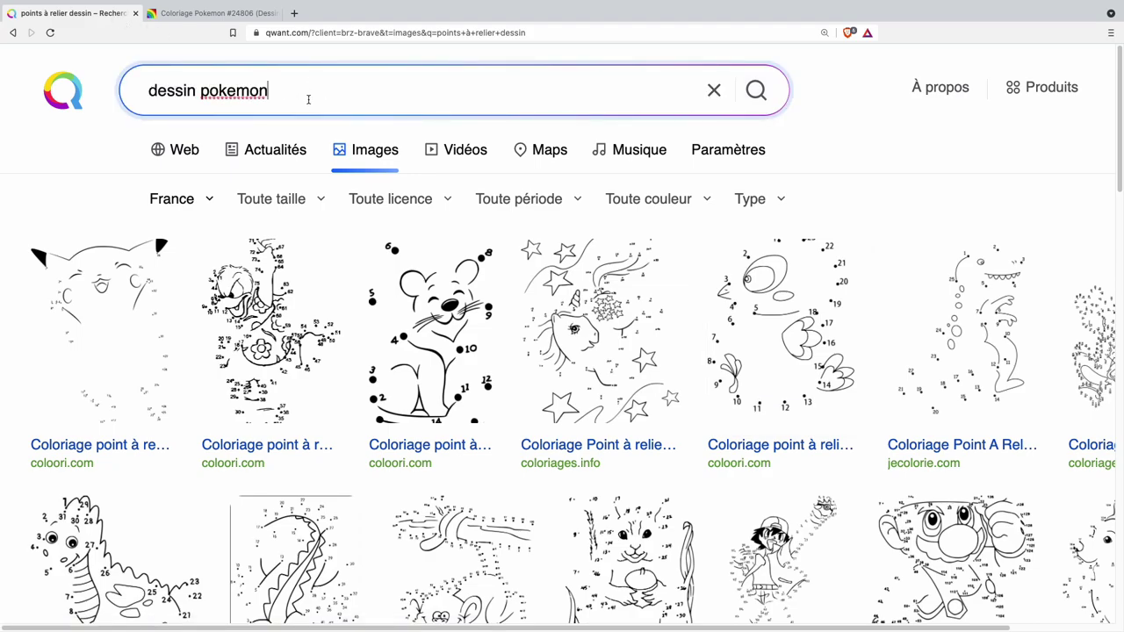
{"action": "key", "text": "Return"}
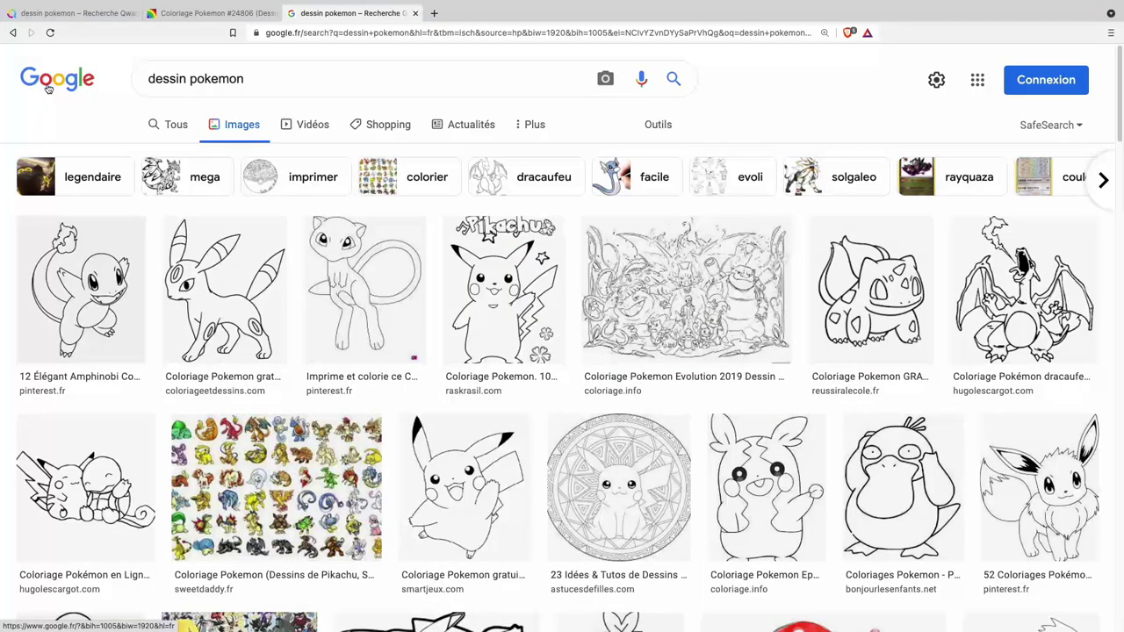
{"action": "left_click", "coordinate": [658, 130]}
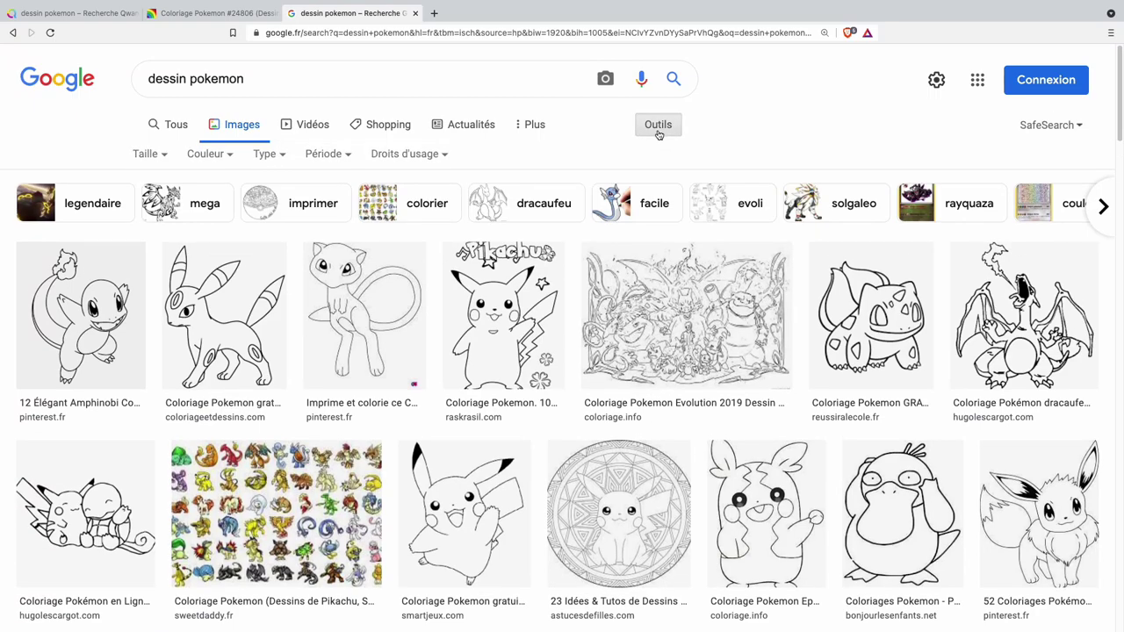
{"action": "left_click", "coordinate": [264, 154]}
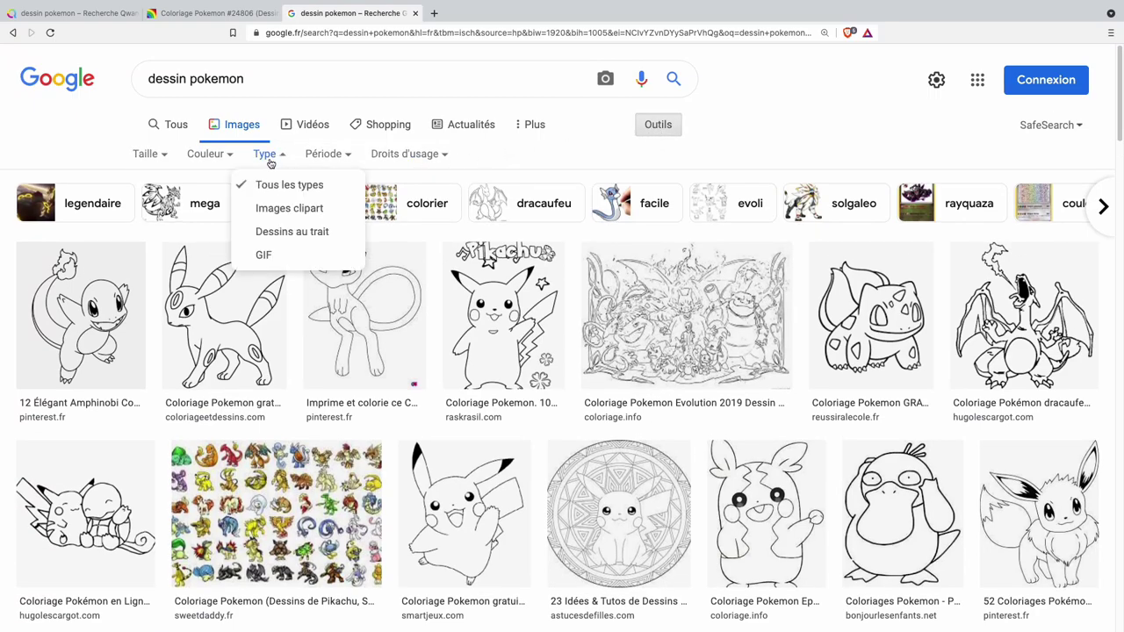
{"action": "left_click", "coordinate": [310, 233]}
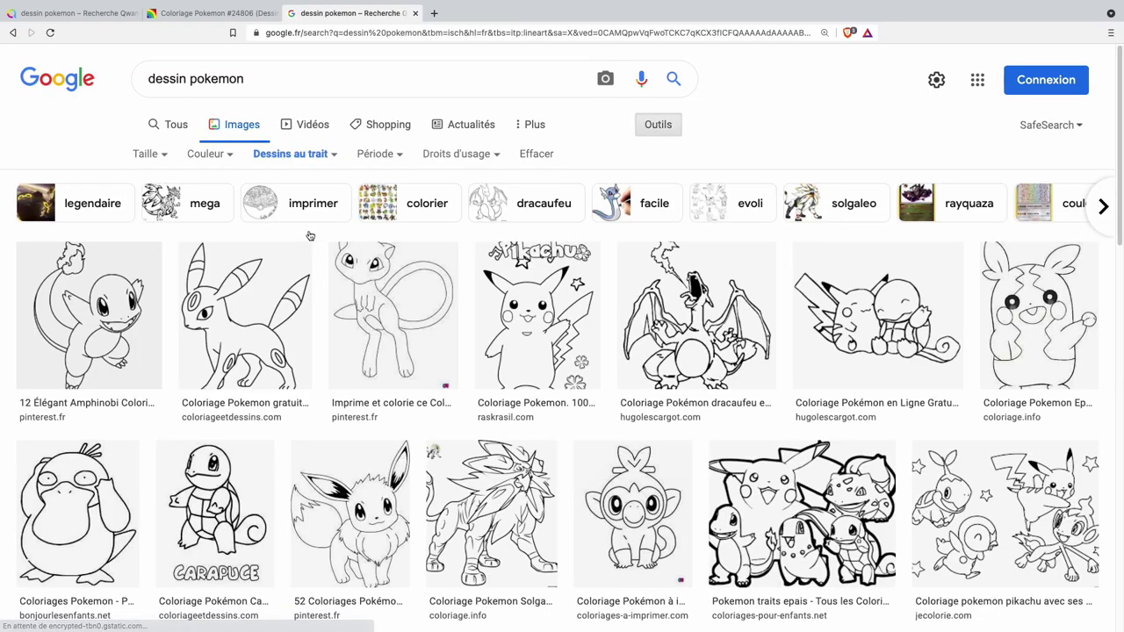
Filter Qwant results to black and white, then copy the penguin Pokémon drawing
{"action": "key", "text": "ctrl+1"}
{"action": "left_click", "coordinate": [640, 204]}
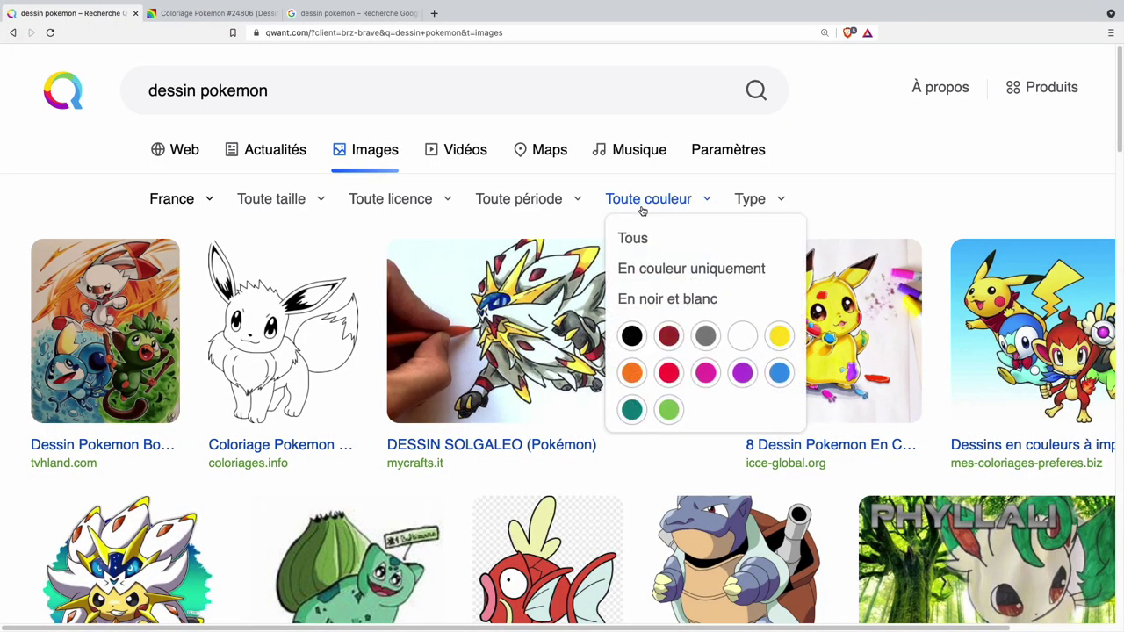
{"action": "left_click", "coordinate": [662, 302]}
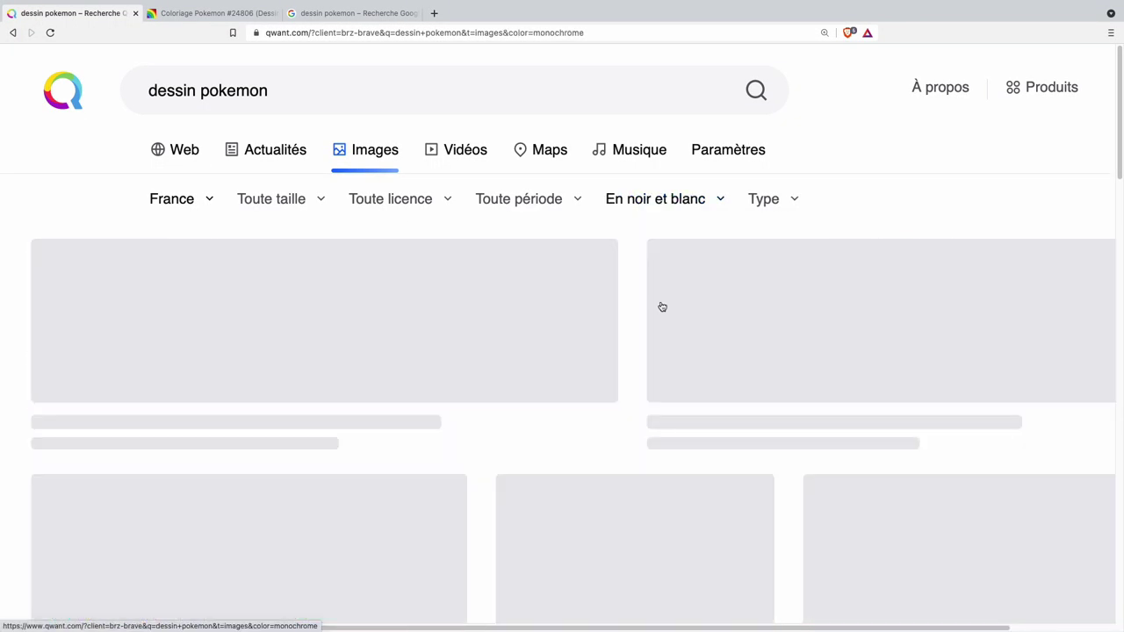
{"action": "key", "text": "ctrl+Tab"}
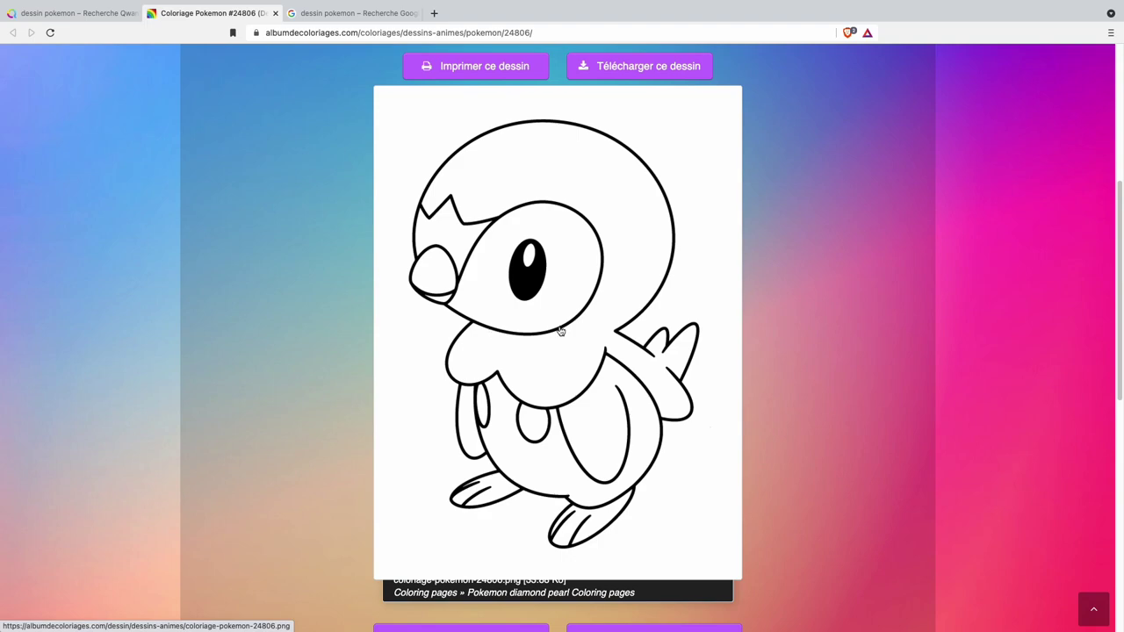
{"action": "right_click", "coordinate": [560, 325]}
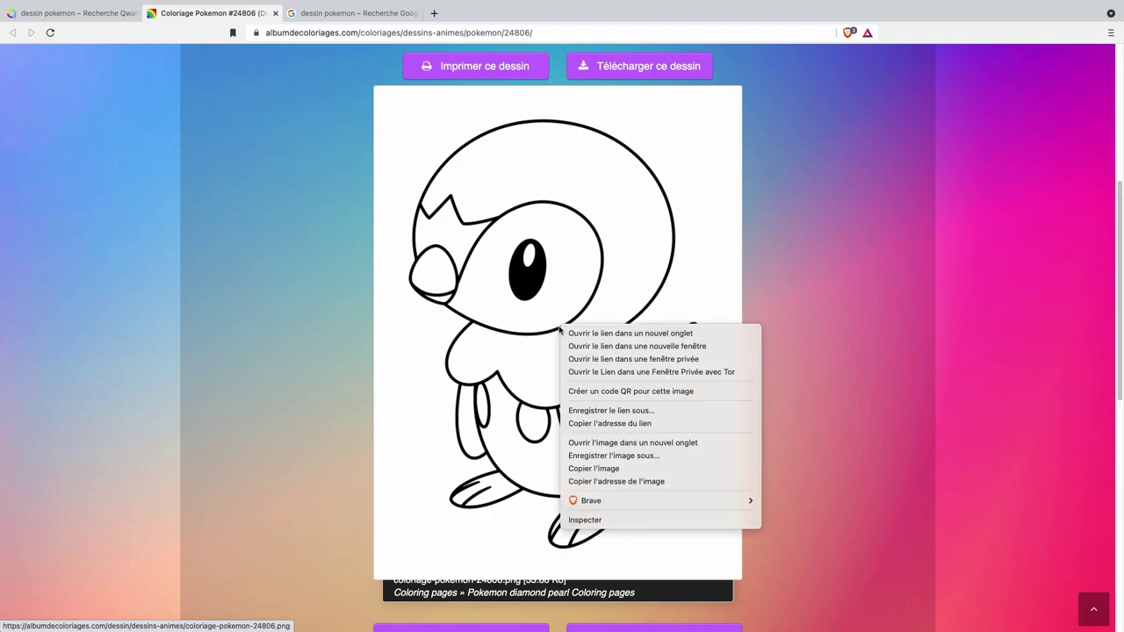
{"action": "left_click", "coordinate": [623, 471]}
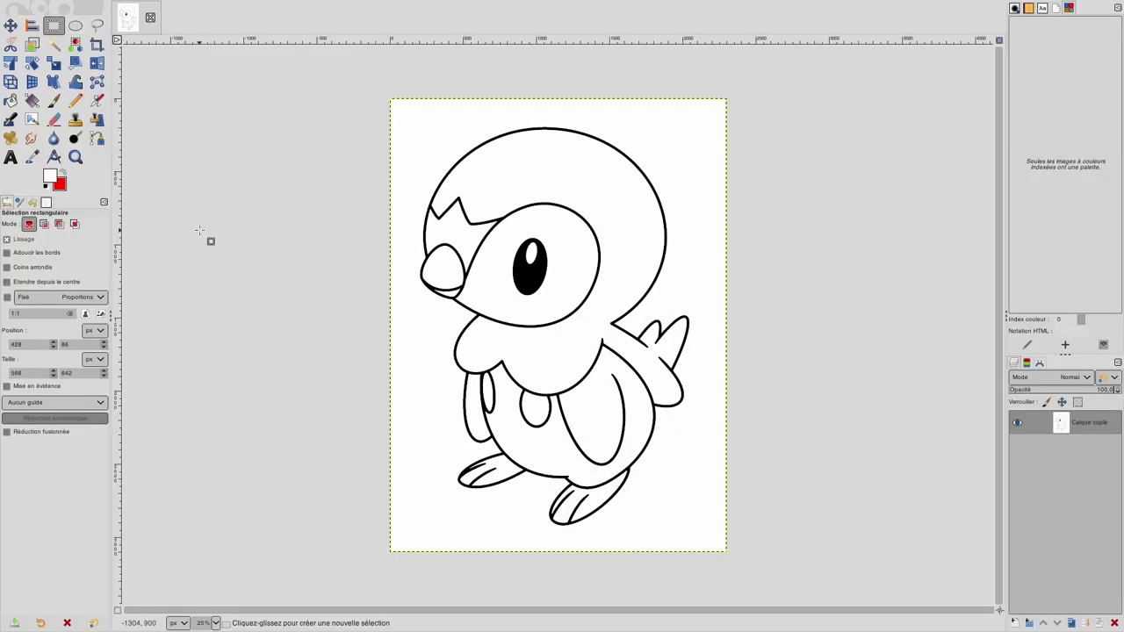
Select the Paths tool and zoom in on the head outline near the wing, then zoom out
{"action": "left_click", "coordinate": [94, 138]}
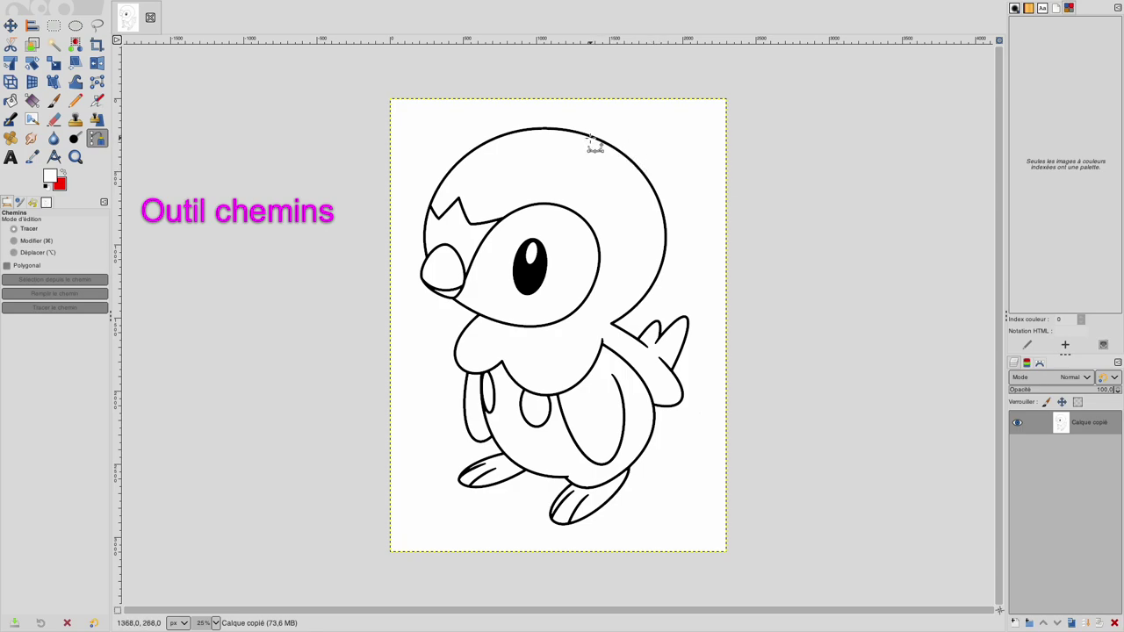
{"action": "scroll", "coordinate": [631, 325], "scroll_direction": "up", "scroll_amount": 4}
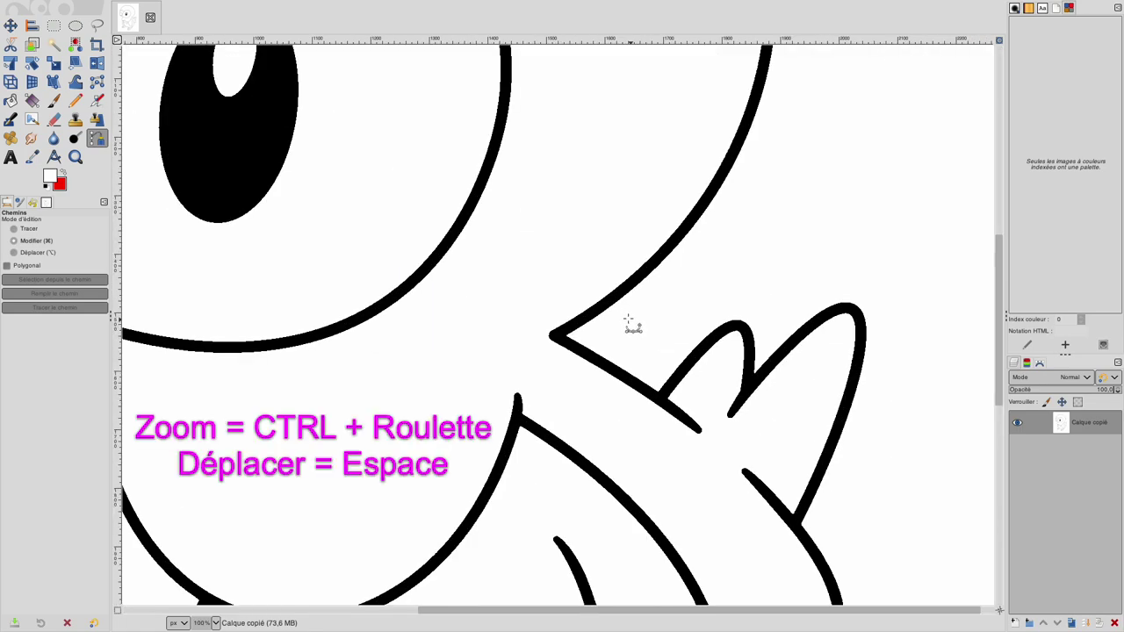
{"action": "left_click_drag", "start_coordinate": [557, 318], "coordinate": [616, 438]}
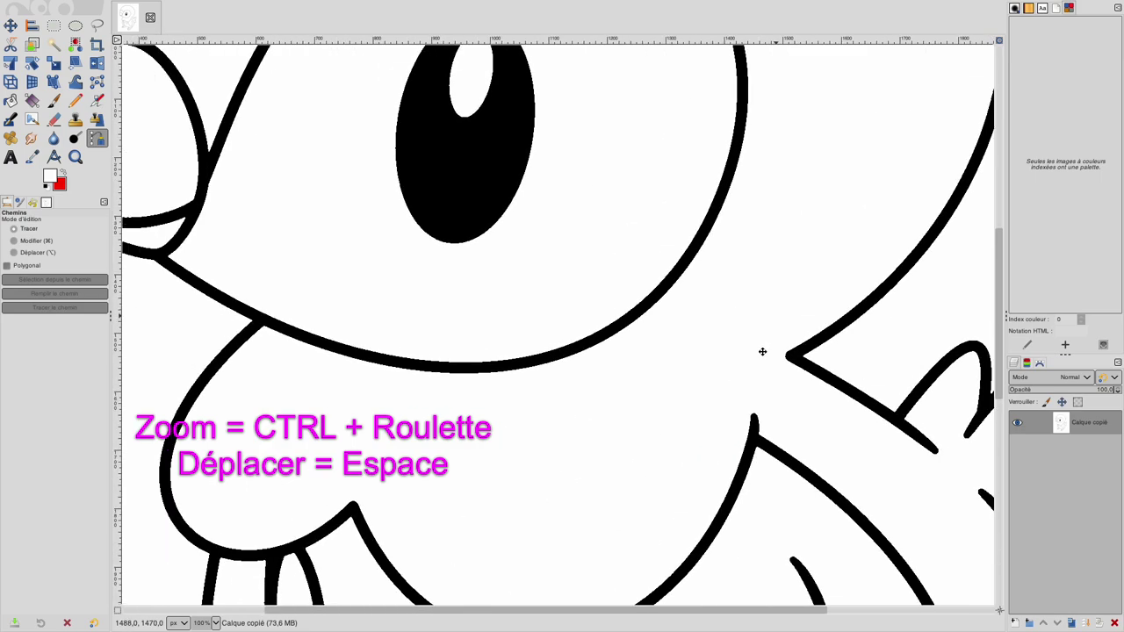
{"action": "scroll", "coordinate": [616, 438], "scroll_direction": "right", "scroll_amount": 3}
{"action": "scroll", "coordinate": [434, 353], "scroll_direction": "down", "scroll_amount": 2}
{"action": "scroll", "coordinate": [434, 354], "scroll_direction": "right", "scroll_amount": 2}
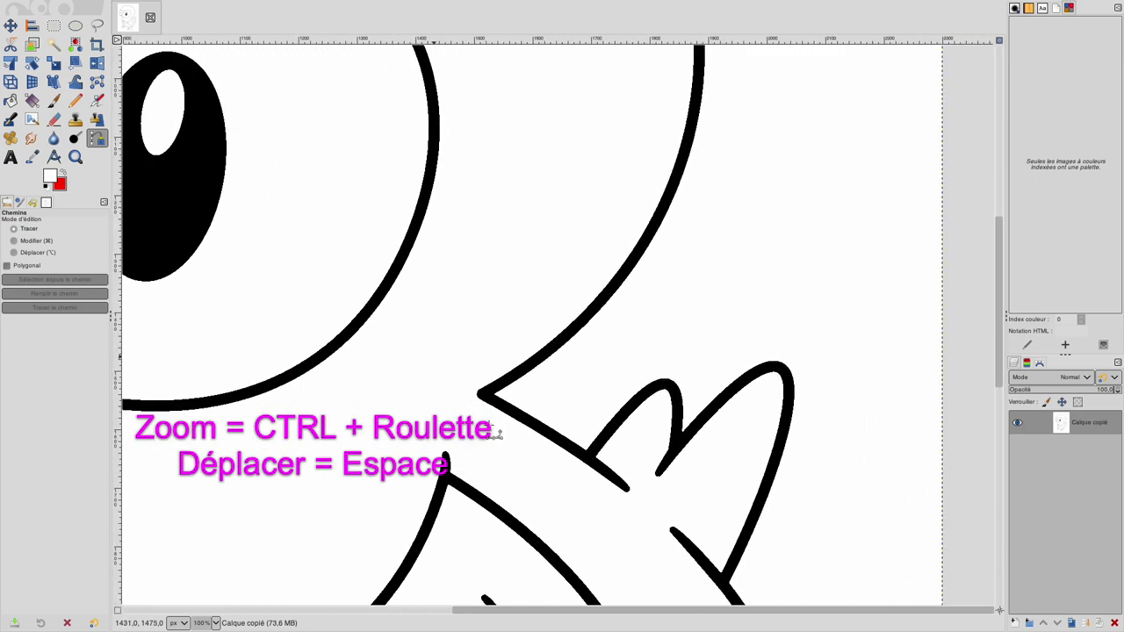
{"action": "scroll", "coordinate": [318, 295], "scroll_direction": "down", "scroll_amount": 2}
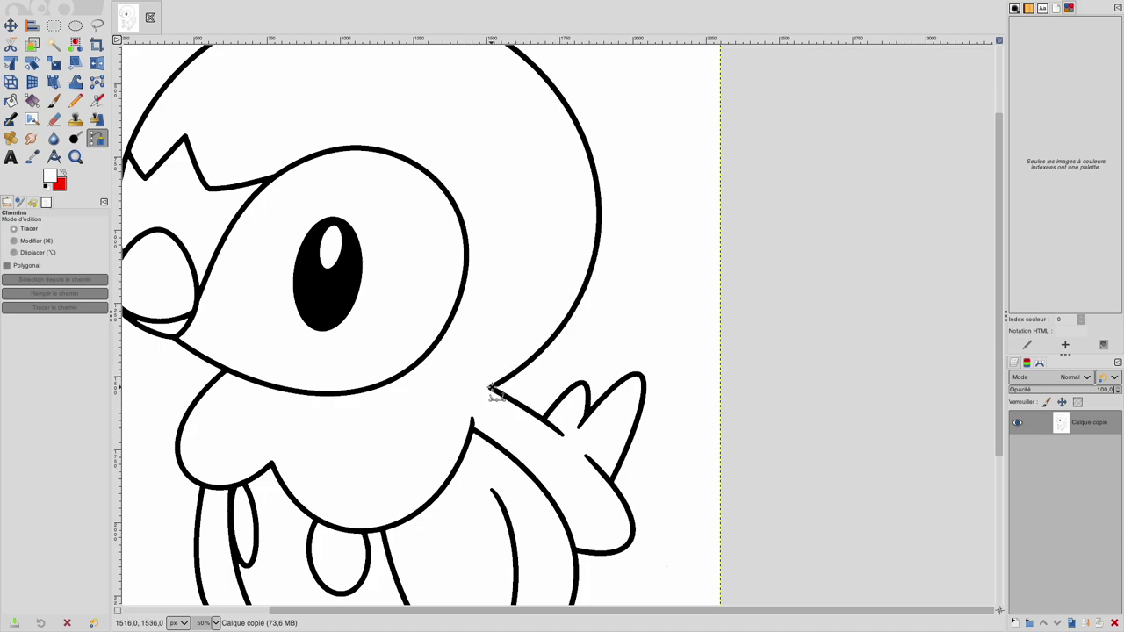
Place path points from the wing corner up the head outline, removing one misplaced node
{"action": "left_click", "coordinate": [491, 388]}
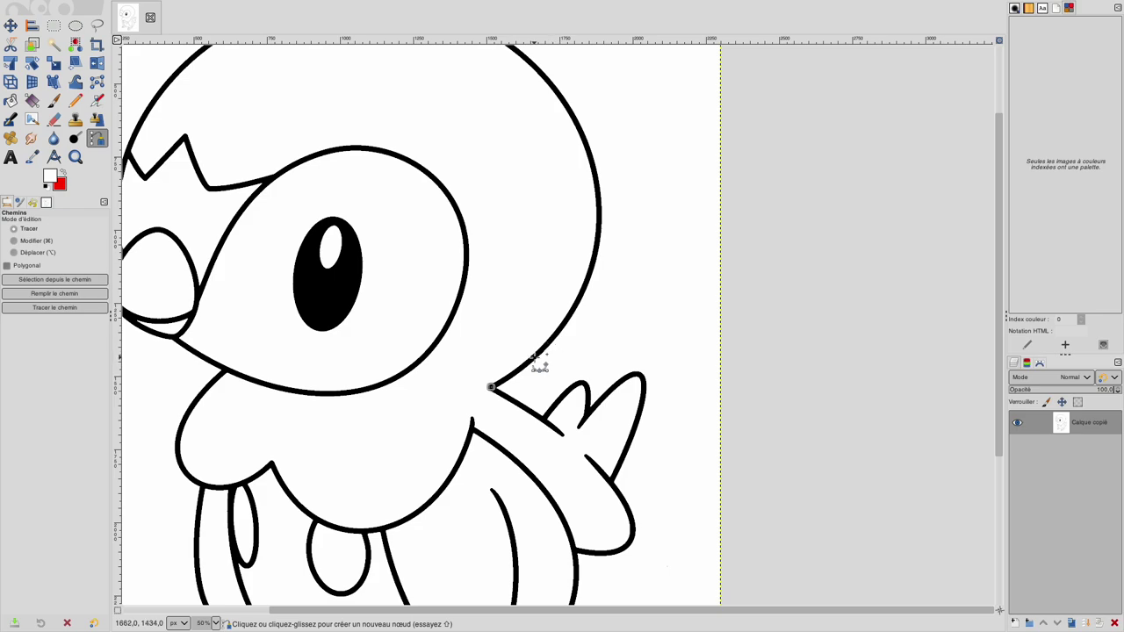
{"action": "left_click", "coordinate": [533, 357]}
{"action": "left_click_drag", "start_coordinate": [567, 322], "coordinate": [580, 295]}
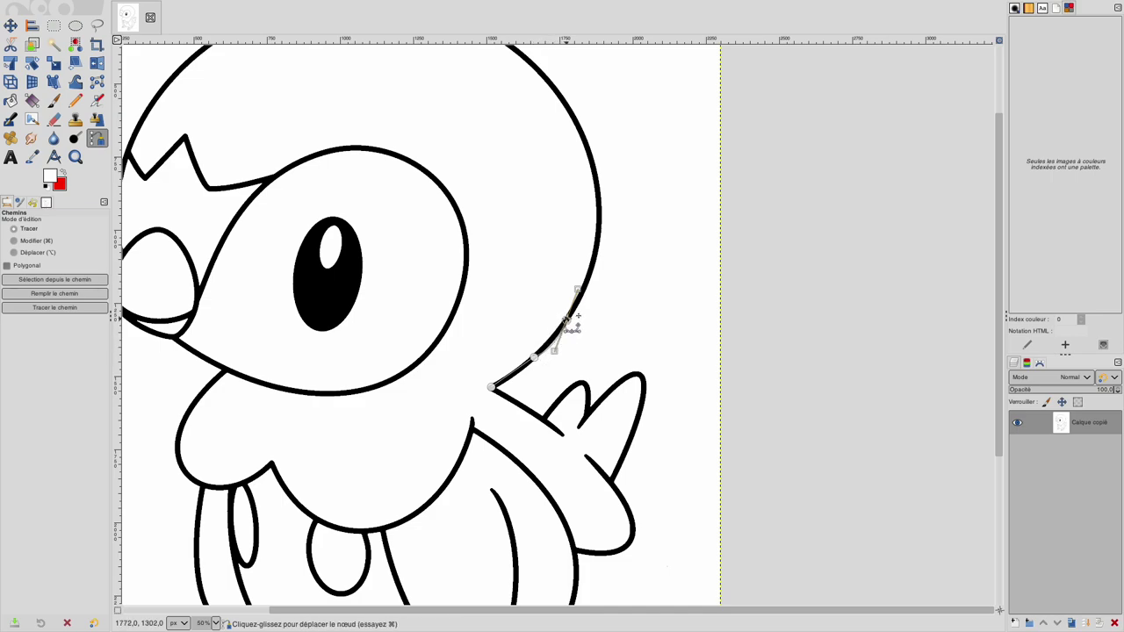
{"action": "left_click", "coordinate": [534, 357]}
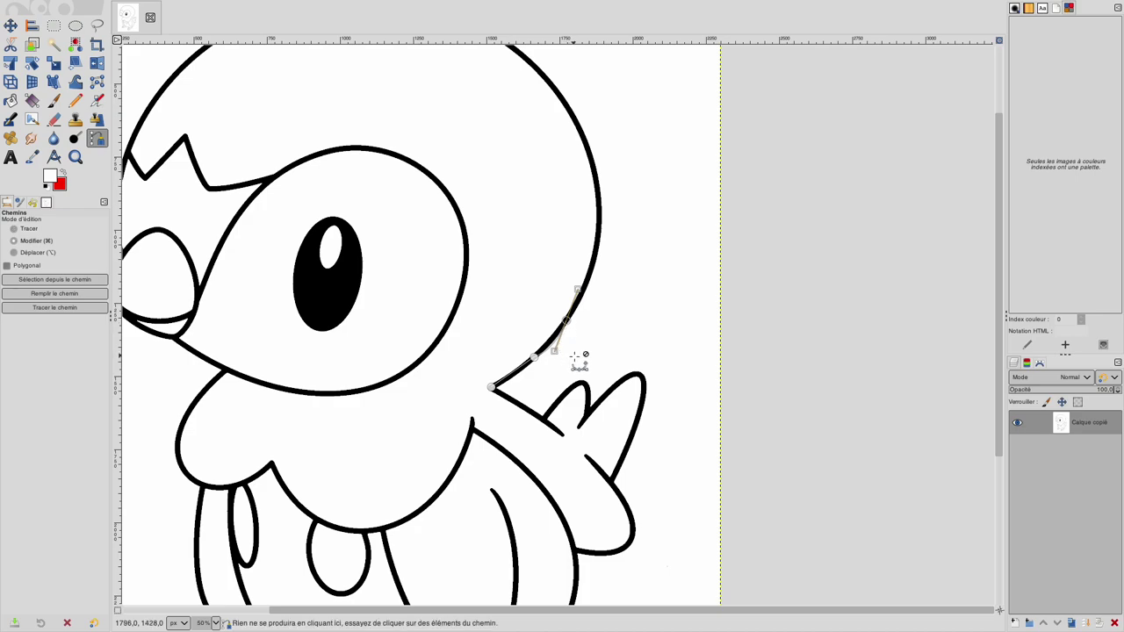
{"action": "key", "text": "BackSpace"}
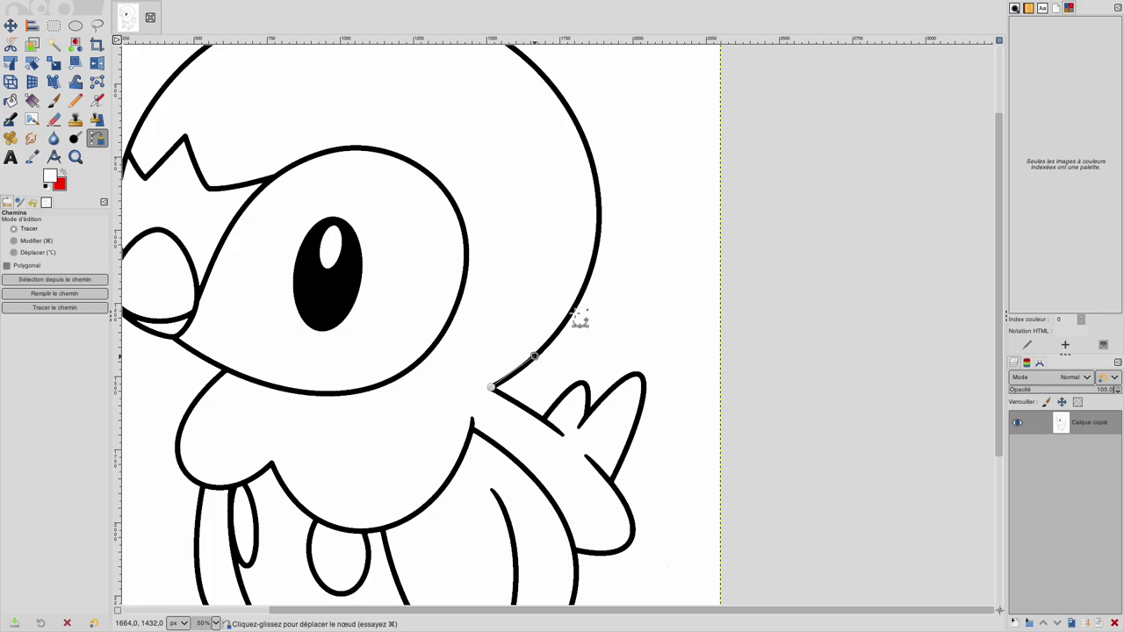
Add curved points higher on the head, zooming in to align them with the black outline
{"action": "left_click", "coordinate": [568, 311]}
{"action": "key", "text": "2"}
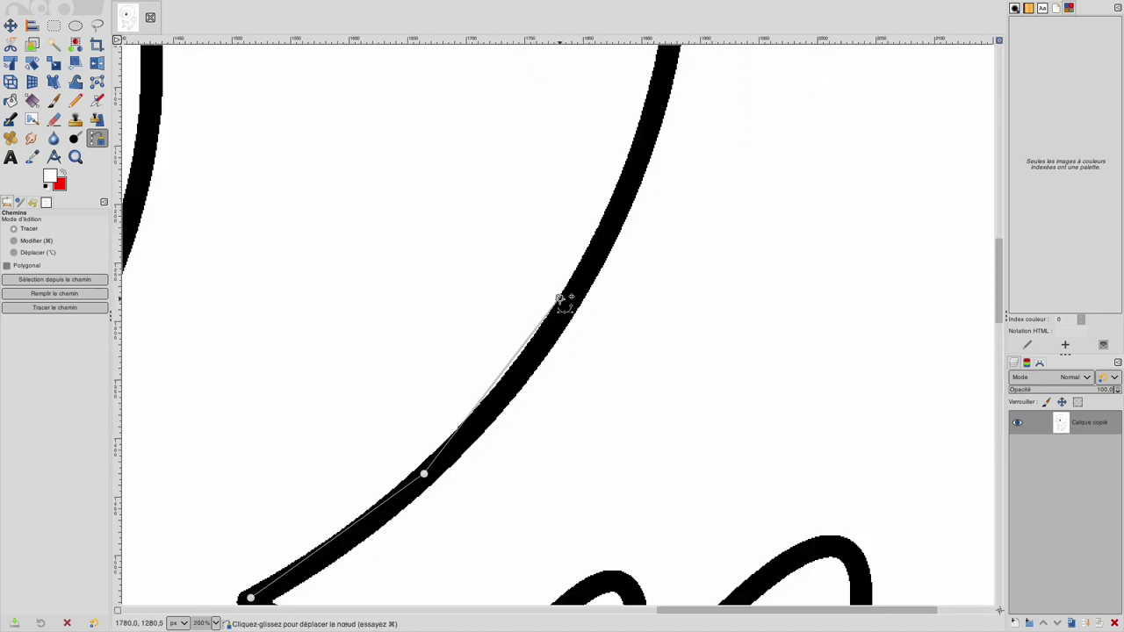
{"action": "left_click_drag", "start_coordinate": [560, 299], "coordinate": [574, 301]}
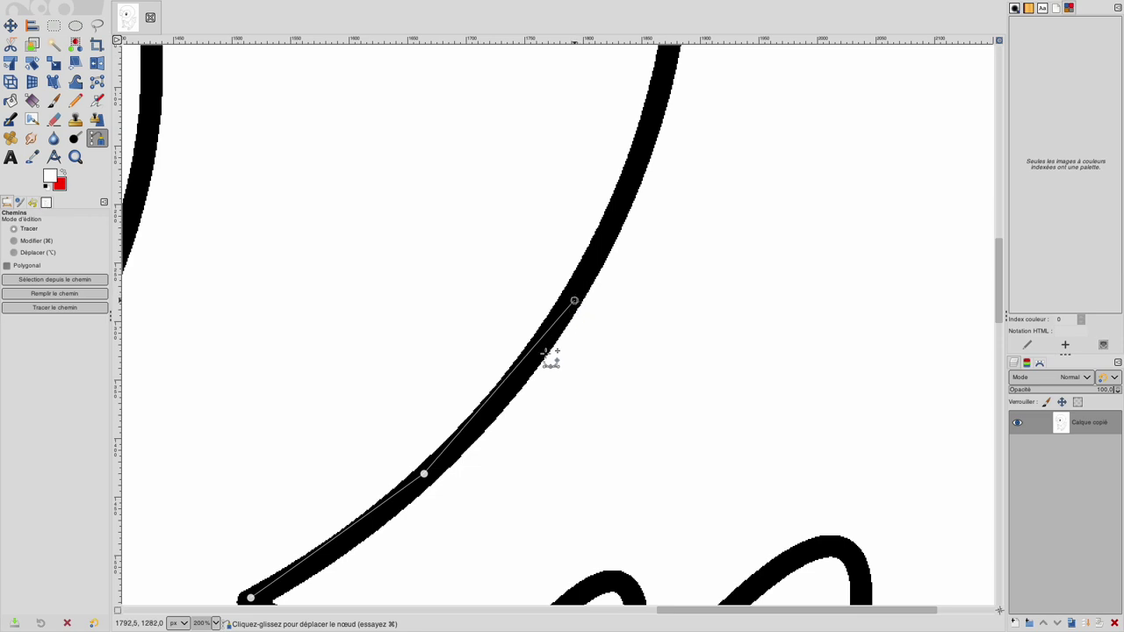
{"action": "key", "text": "shift+2"}
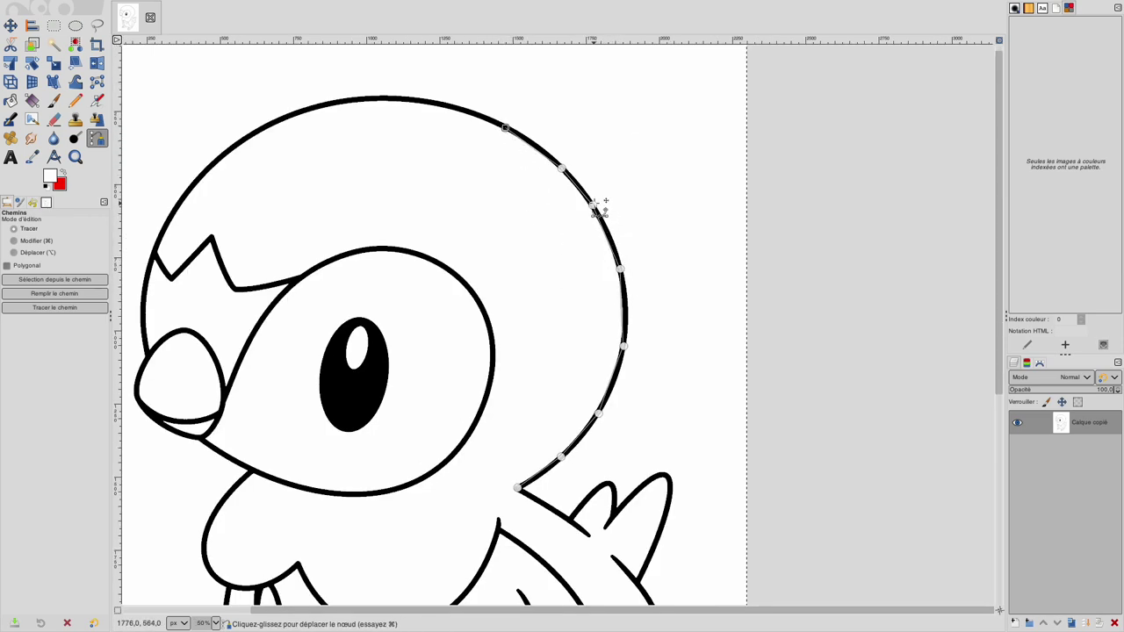
{"action": "left_click_drag", "start_coordinate": [595, 209], "coordinate": [602, 221]}
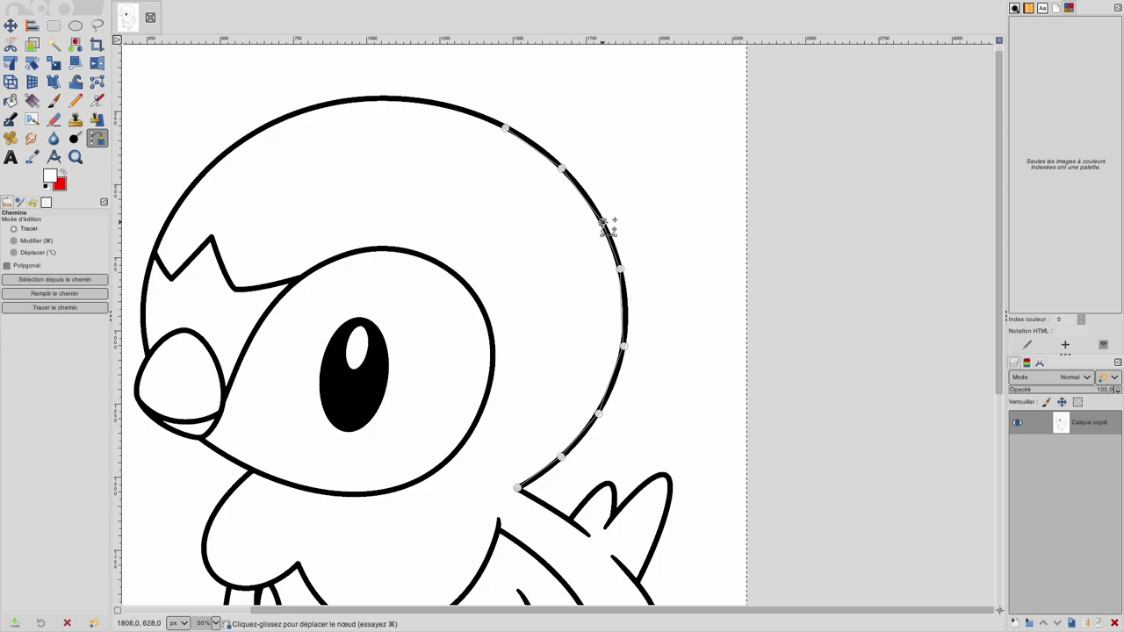
{"action": "left_click", "coordinate": [622, 267]}
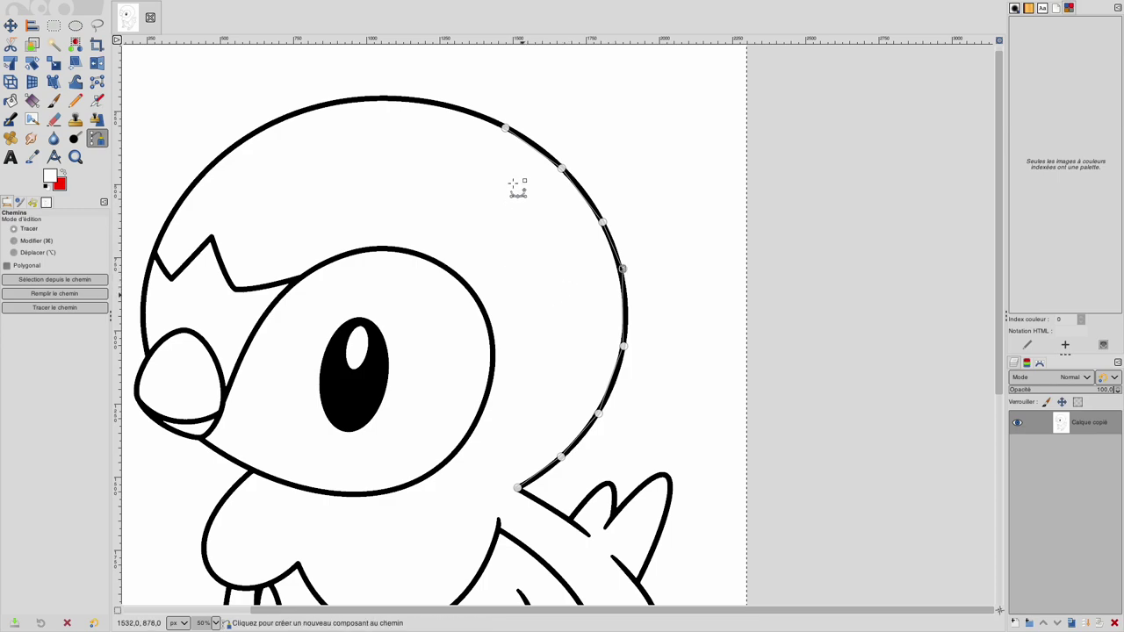
Extend the path across the top of the head and down its left side
{"action": "left_click", "coordinate": [446, 106]}
{"action": "left_click", "coordinate": [377, 98]}
{"action": "left_click", "coordinate": [304, 108]}
{"action": "left_click", "coordinate": [246, 137]}
{"action": "left_click", "coordinate": [195, 184]}
{"action": "left_click", "coordinate": [153, 252]}
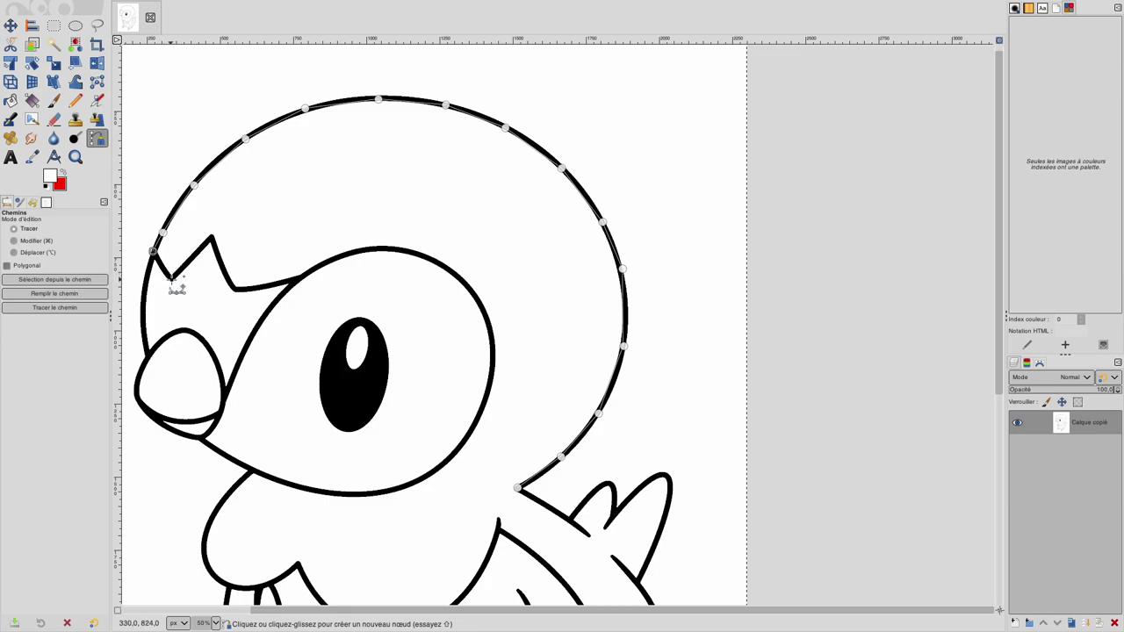
Trace the crest notch, spike tip and face outline with path points
{"action": "left_click", "coordinate": [171, 279]}
{"action": "left_click", "coordinate": [211, 237]}
{"action": "left_click", "coordinate": [232, 288]}
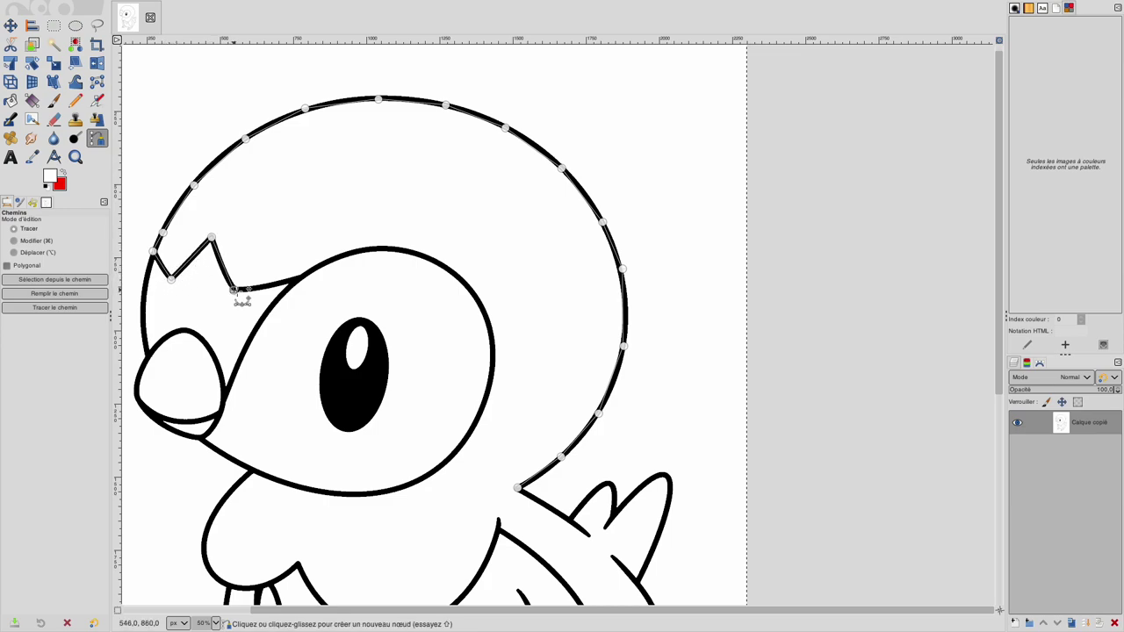
{"action": "left_click", "coordinate": [294, 281]}
{"action": "left_click", "coordinate": [341, 254]}
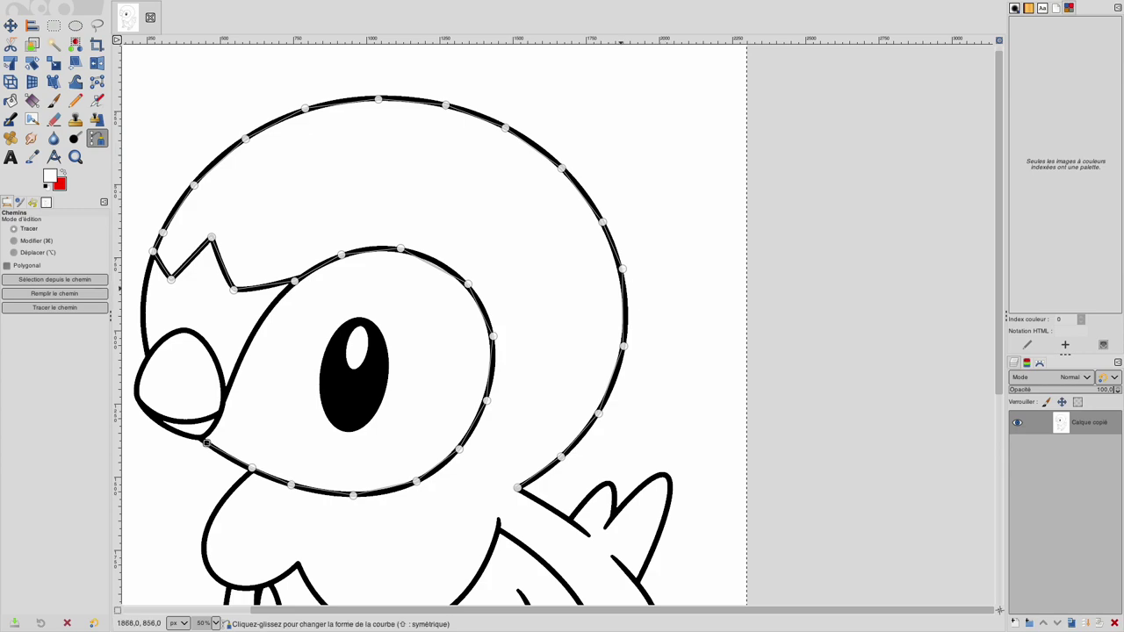
{"action": "left_click", "coordinate": [443, 7]}
{"action": "mouse_move", "coordinate": [461, 37]}
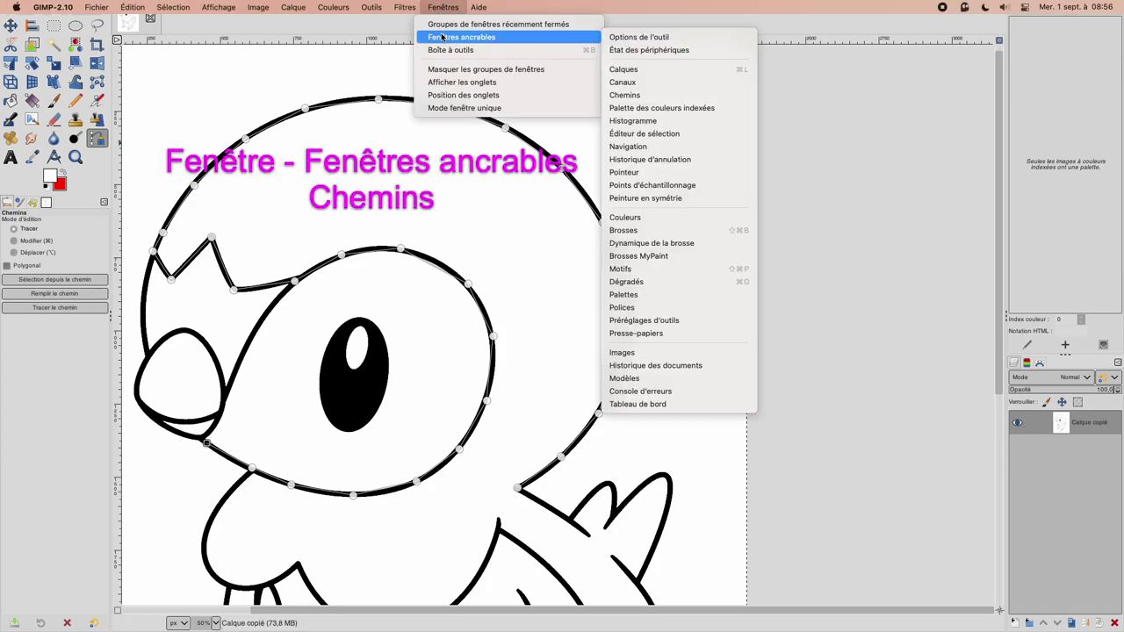
Dock the Chemins panel and turn on visibility of the 'Sans nom' path
{"action": "left_click", "coordinate": [633, 95]}
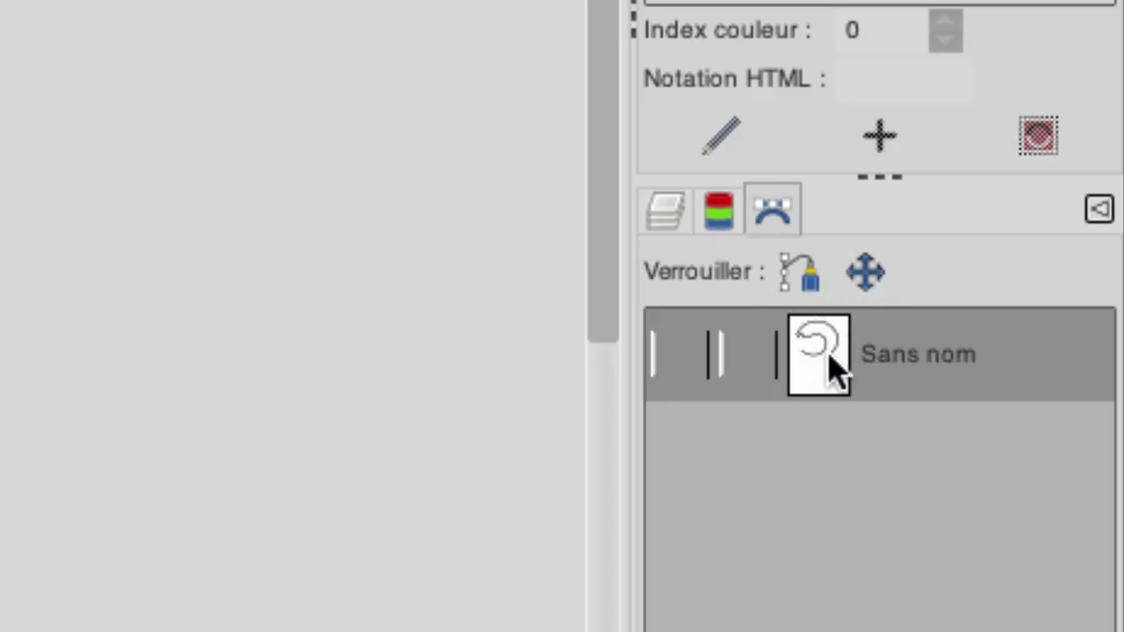
{"action": "left_click", "coordinate": [676, 354]}
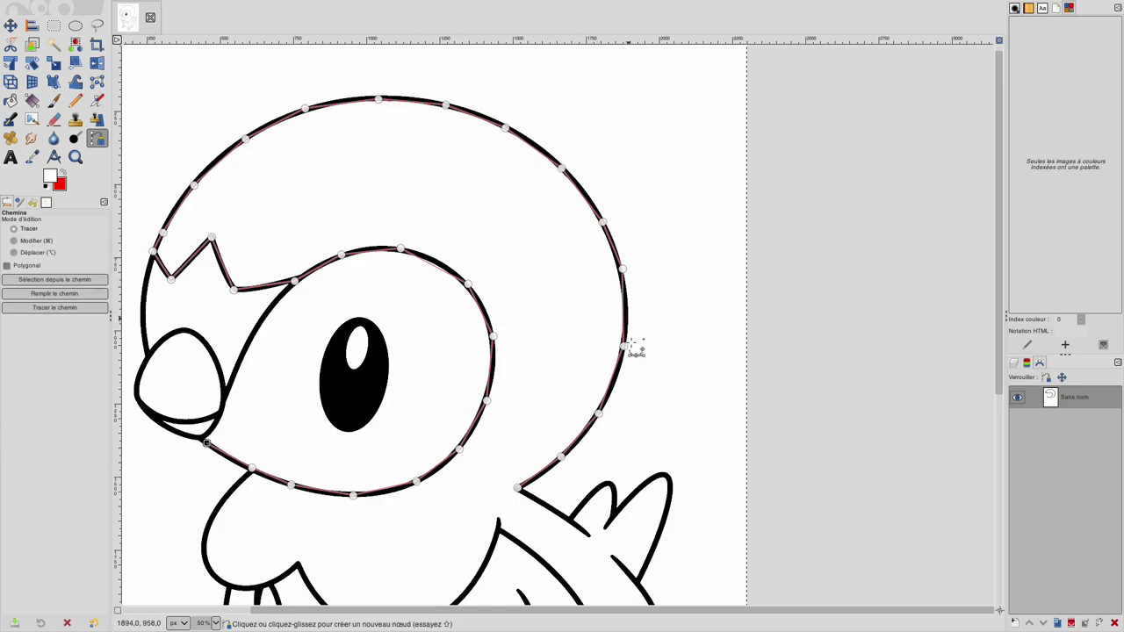
Set path editing to Modifier, open the Python-Fu console, and show pointsARelier.txt in CotEditor
{"action": "key", "text": "ctrl+c"}
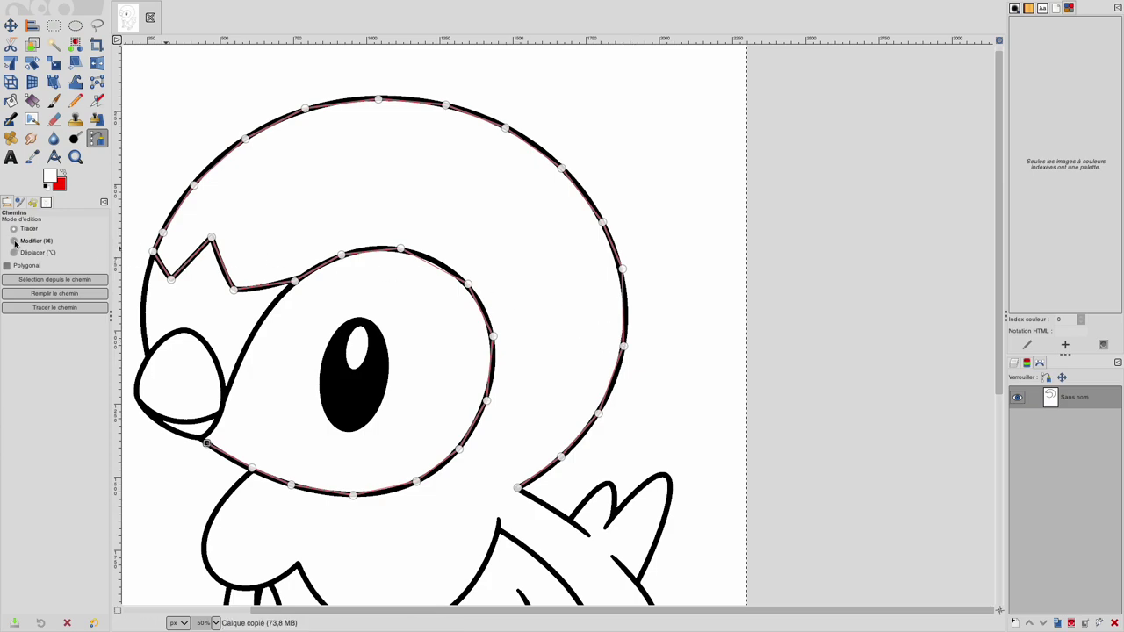
{"action": "left_click", "coordinate": [15, 241]}
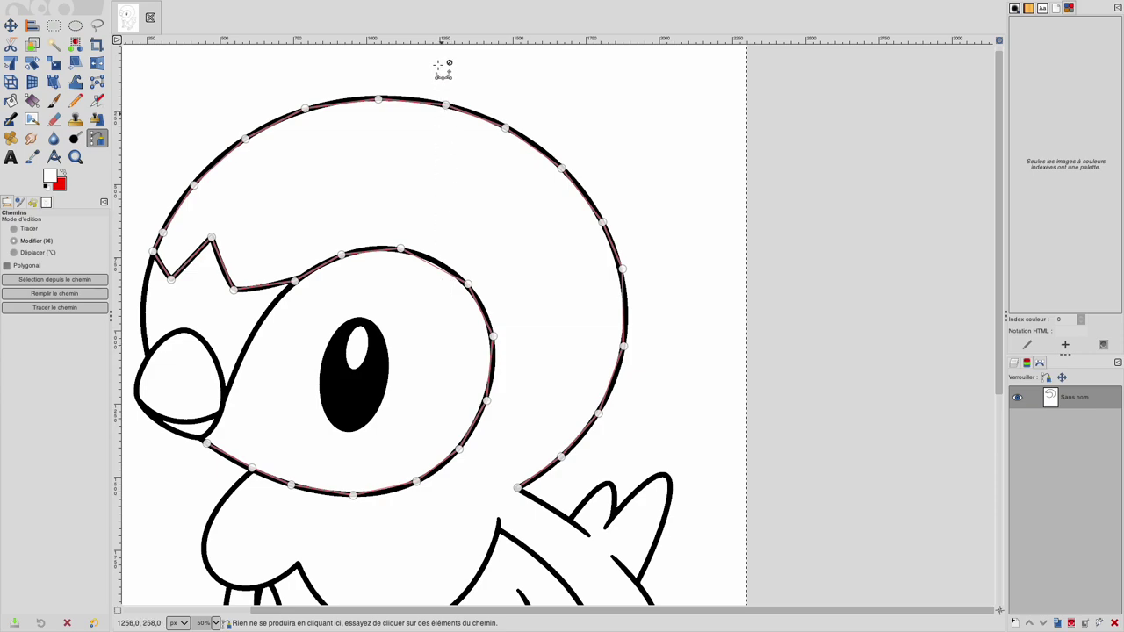
{"action": "left_click", "coordinate": [405, 7]}
{"action": "mouse_move", "coordinate": [413, 269]}
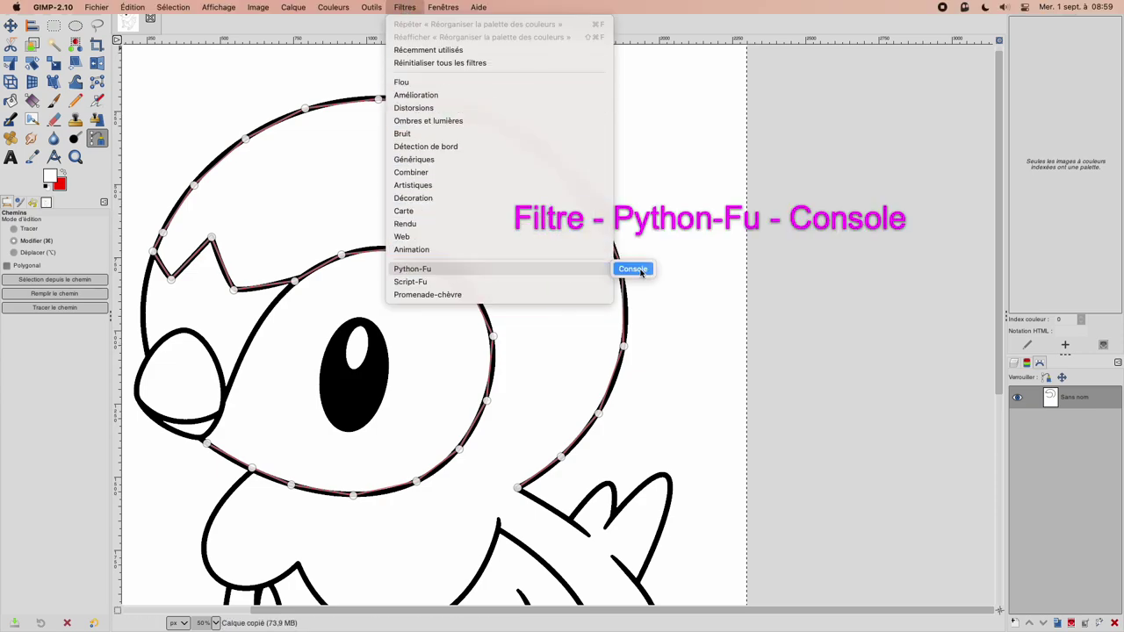
{"action": "left_click", "coordinate": [644, 270]}
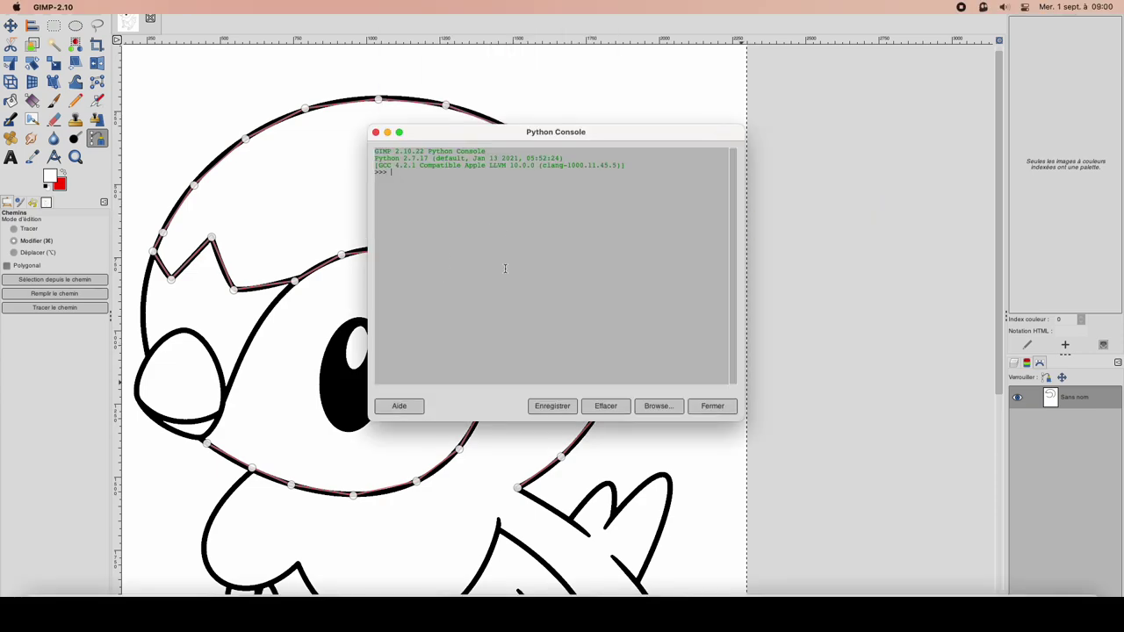
{"action": "left_click", "coordinate": [625, 606]}
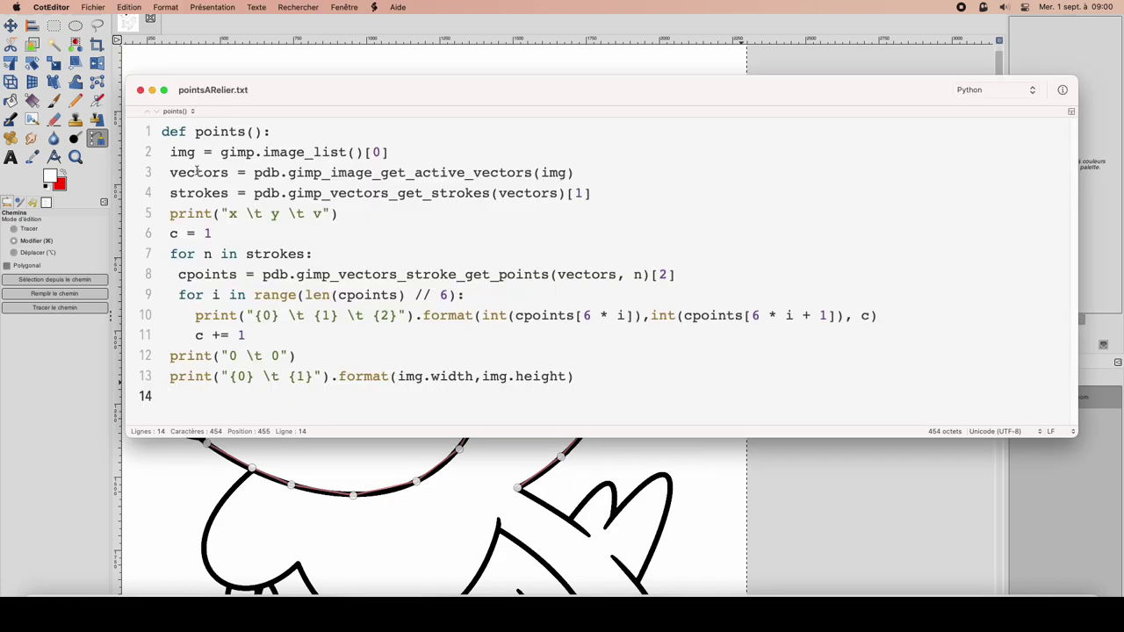
Select the whole points() function, lines 1–13, in CotEditor
{"action": "left_click_drag", "start_coordinate": [164, 131], "coordinate": [592, 373]}
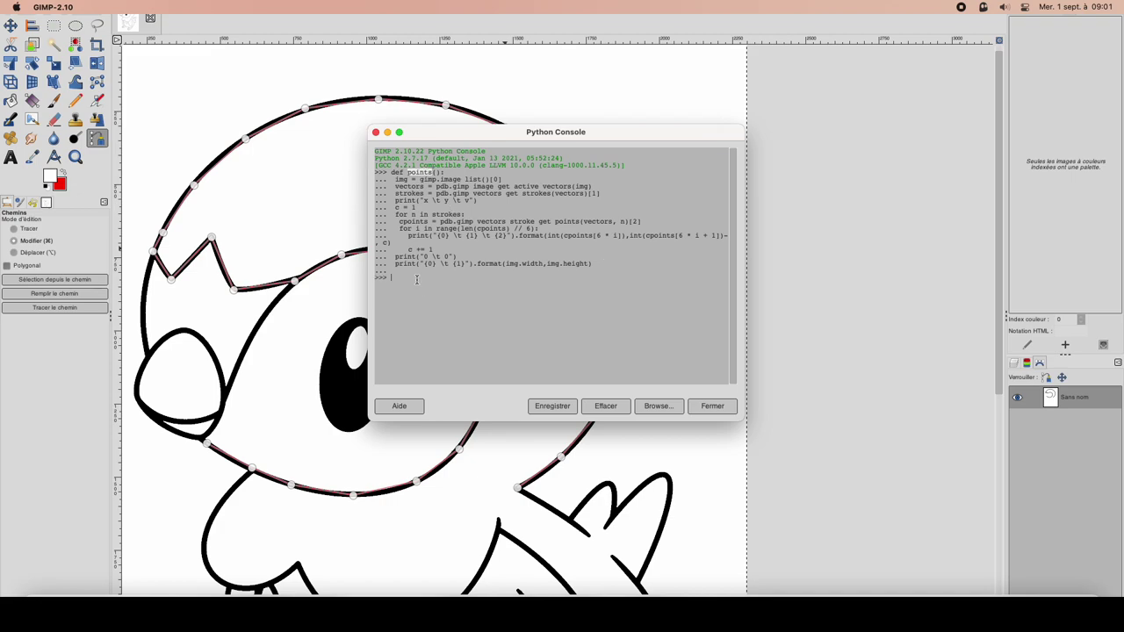
Run points() in the Python console to print each path node's coordinates
{"action": "type", "text": "points("}
{"action": "key", "text": "Return"}
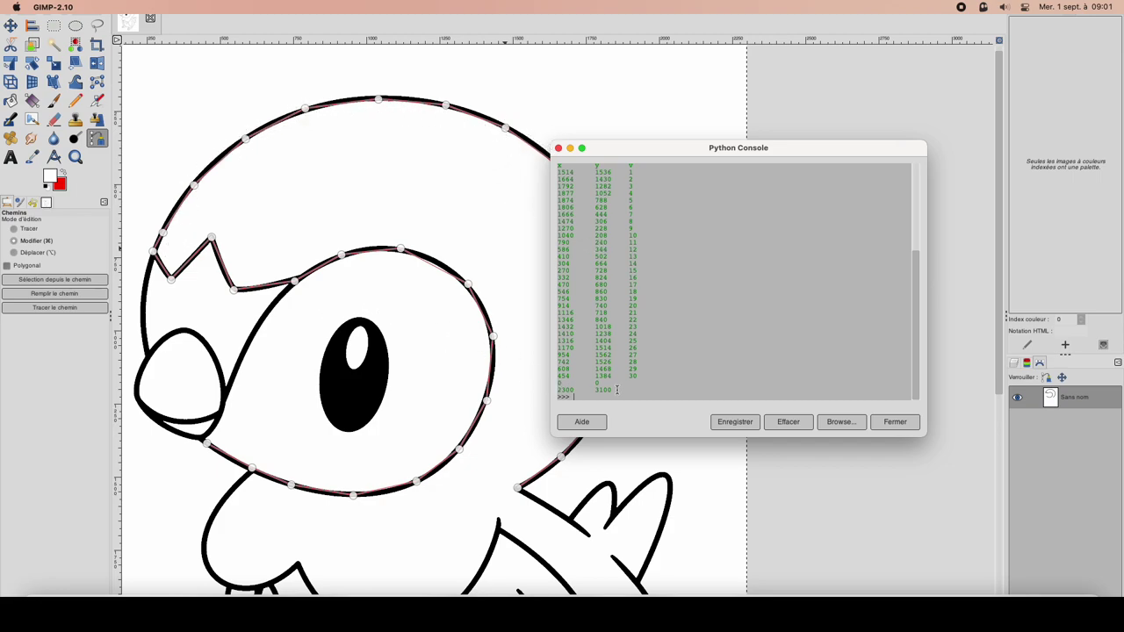
Select the printed x, y, v coordinate output down to the 2300 3100 line
{"action": "left_click_drag", "start_coordinate": [616, 389], "coordinate": [556, 383]}
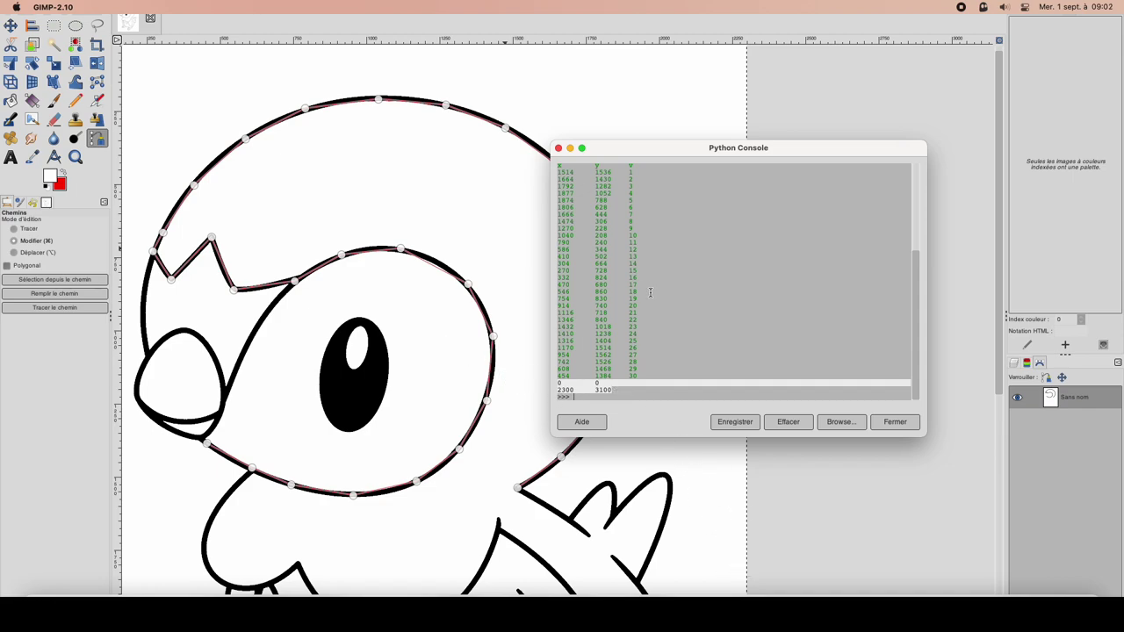
{"action": "left_click", "coordinate": [582, 390]}
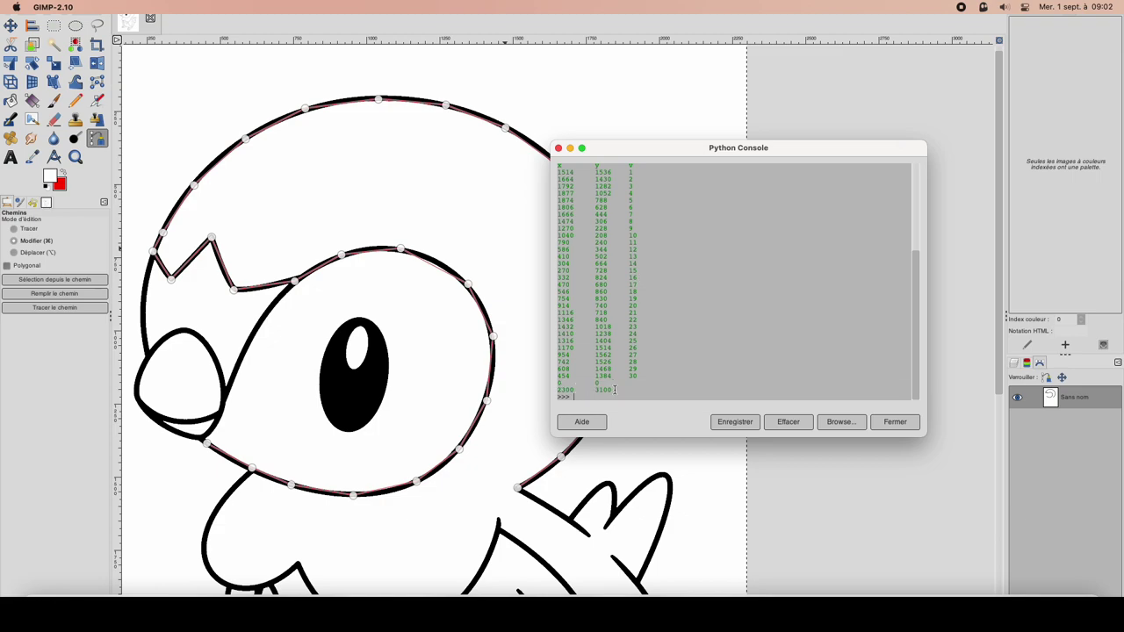
{"action": "left_click", "coordinate": [614, 390]}
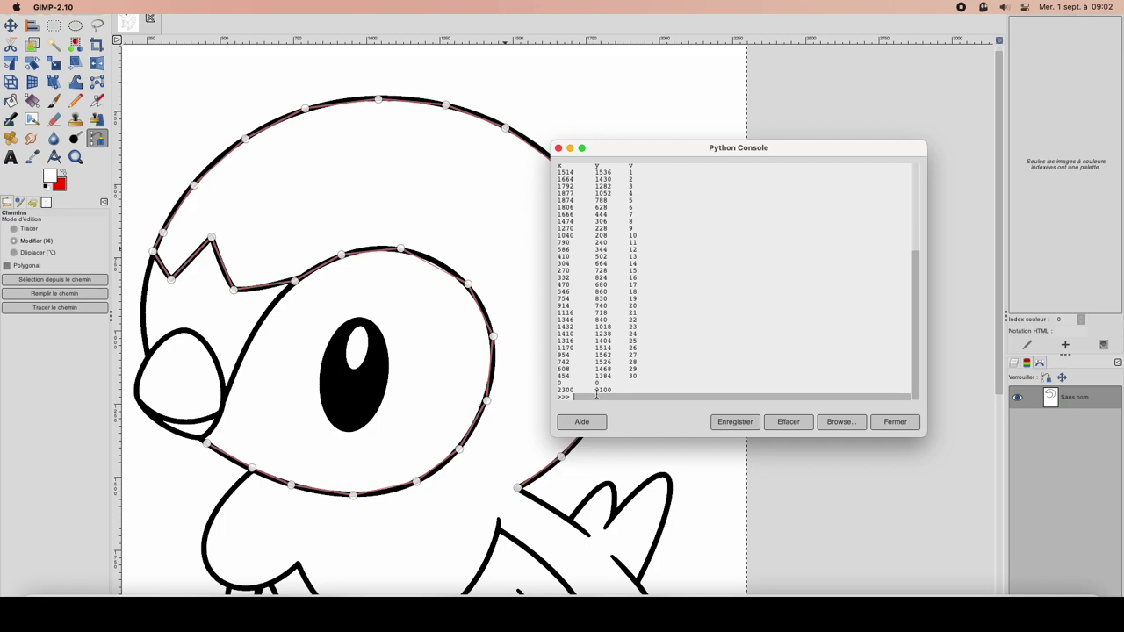
{"action": "left_click_drag", "start_coordinate": [596, 396], "coordinate": [616, 392]}
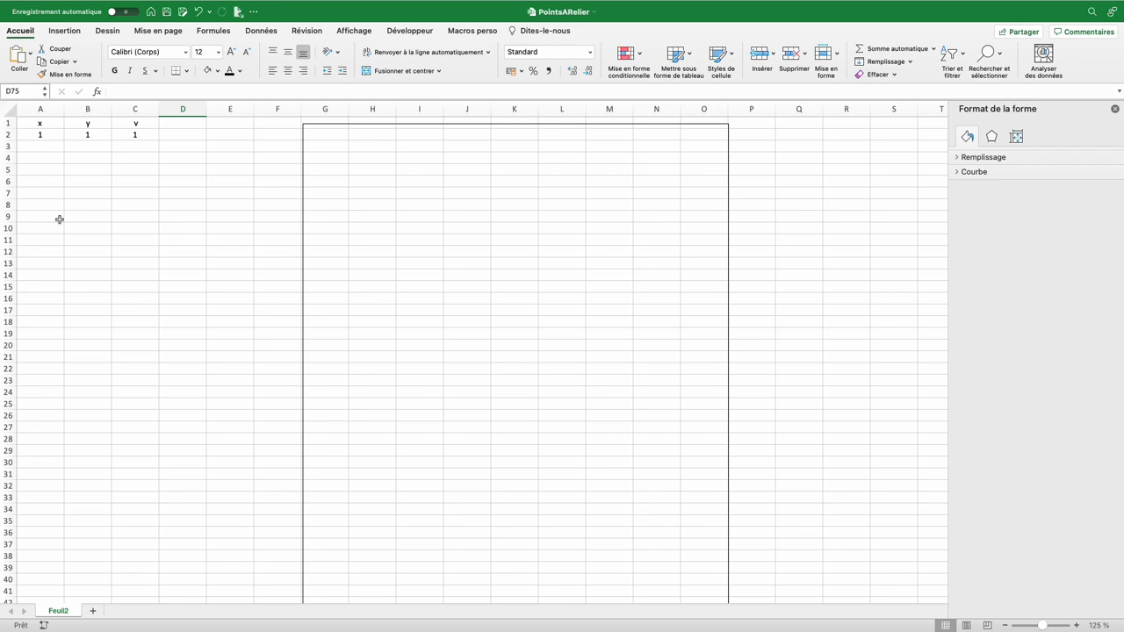
Paste the coordinate table at A1, then select the chart's number labels and cells C2:C30
{"action": "left_click", "coordinate": [40, 125]}
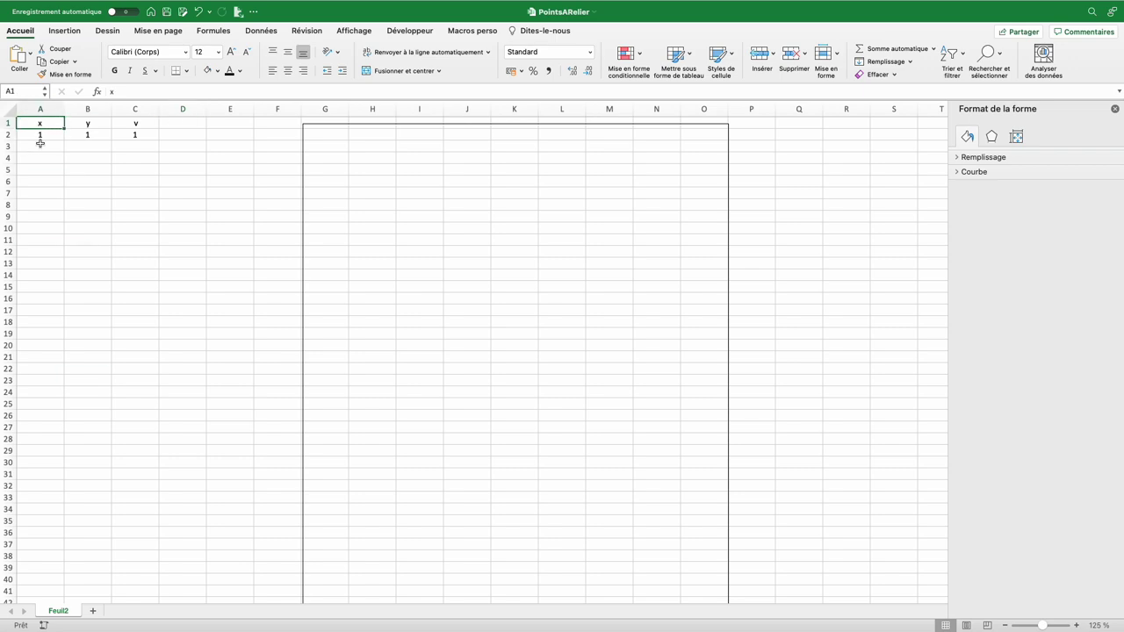
{"action": "key", "text": "Down"}
{"action": "key", "text": "cmd+v"}
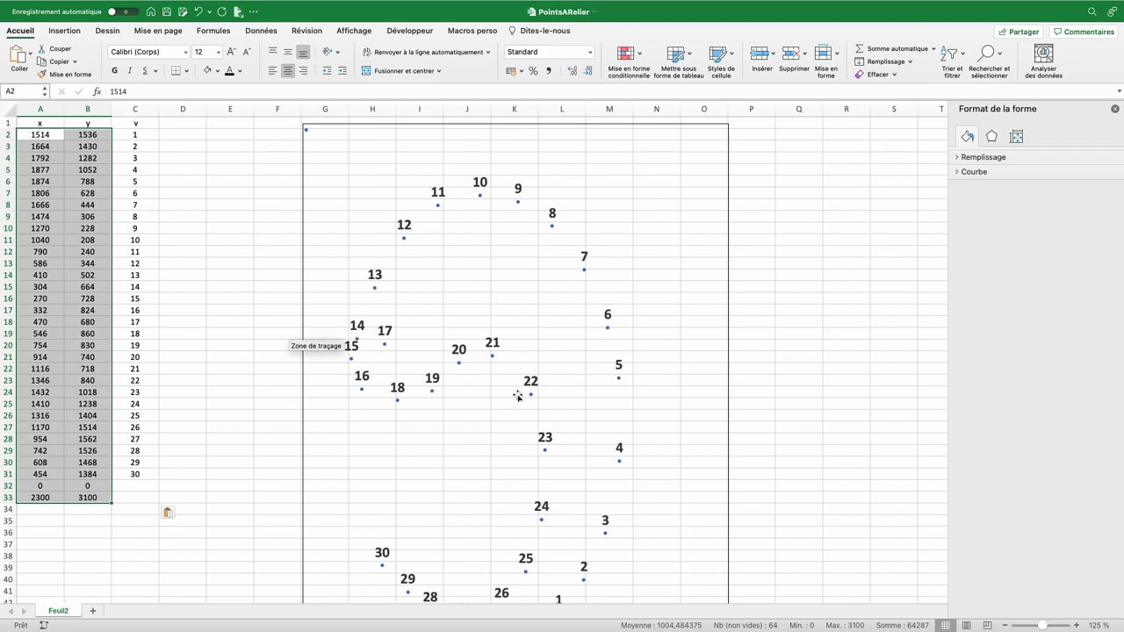
{"action": "left_click", "coordinate": [460, 351]}
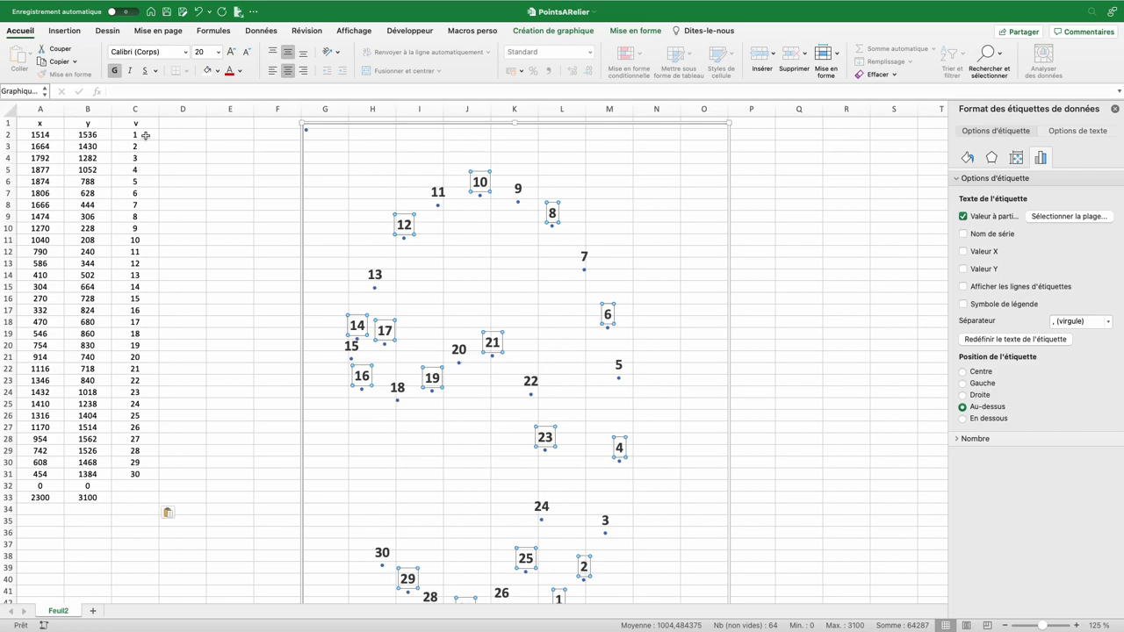
{"action": "left_click_drag", "start_coordinate": [146, 135], "coordinate": [142, 472]}
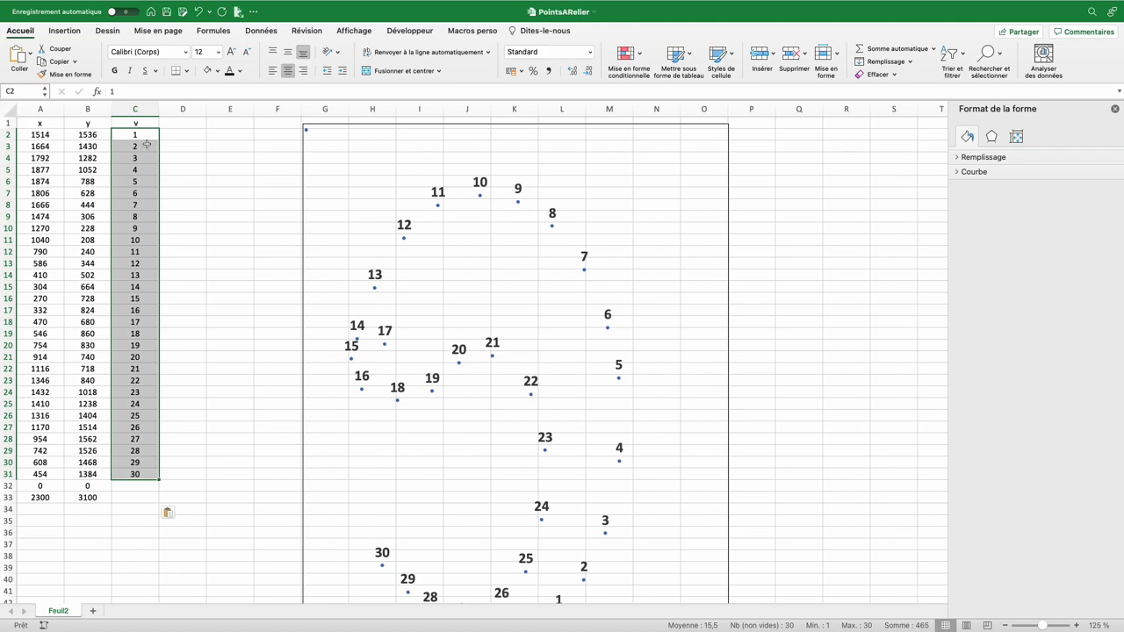
Restart column C numbering at 1 in C12, filling 1 through 20 down to C31
{"action": "left_click", "coordinate": [141, 252]}
{"action": "type", "text": "1"}
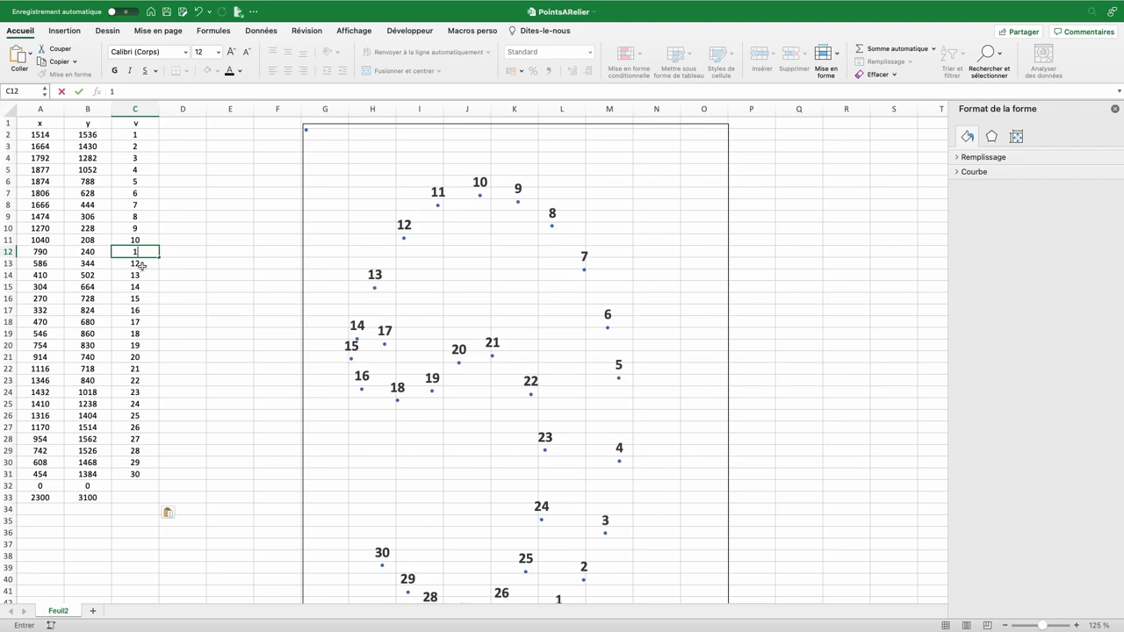
{"action": "key", "text": "Return"}
{"action": "type", "text": "2"}
{"action": "left_click_drag", "start_coordinate": [131, 252], "coordinate": [133, 264]}
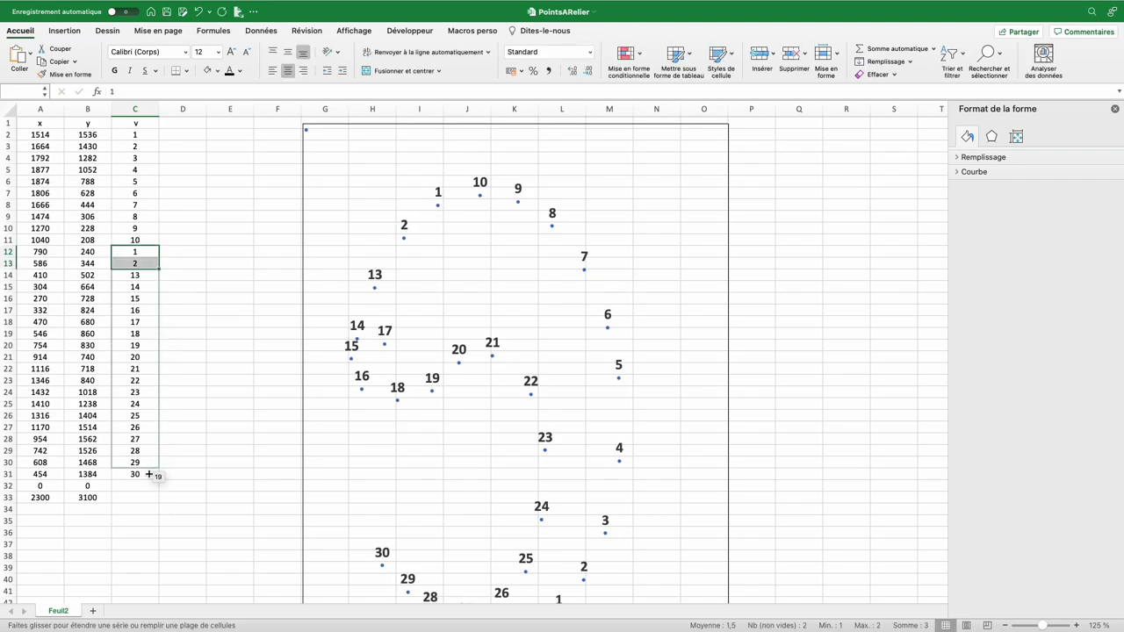
{"action": "left_click_drag", "start_coordinate": [158, 269], "coordinate": [155, 475]}
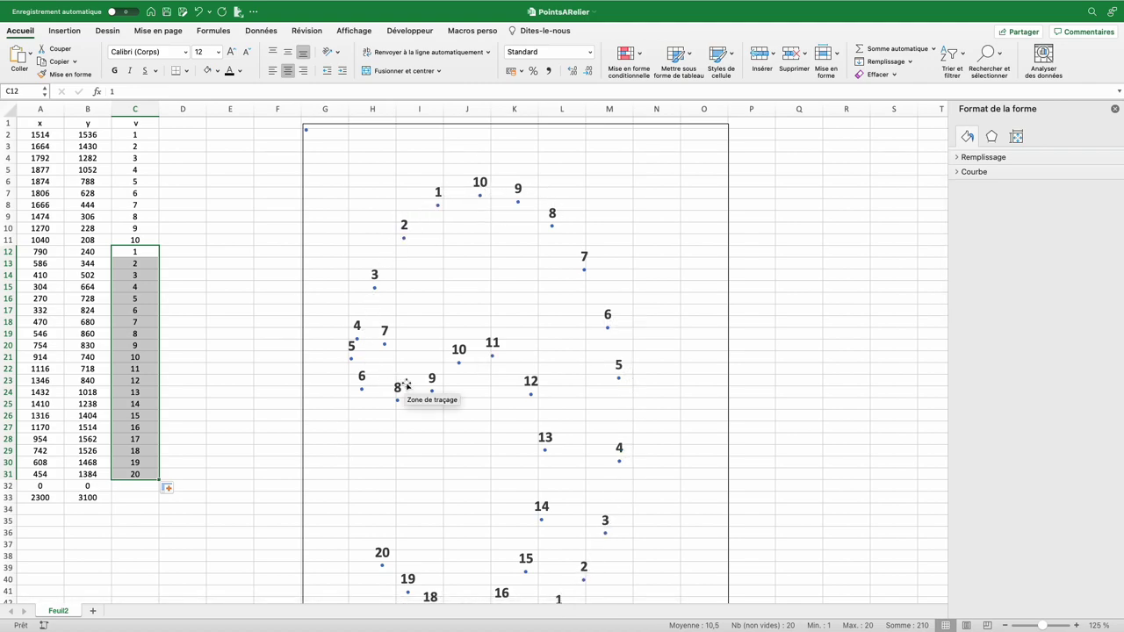
Select the 0,0 and 2300,3100 rows in A32:B33 and check the chart's corner point
{"action": "left_click_drag", "start_coordinate": [39, 486], "coordinate": [93, 497]}
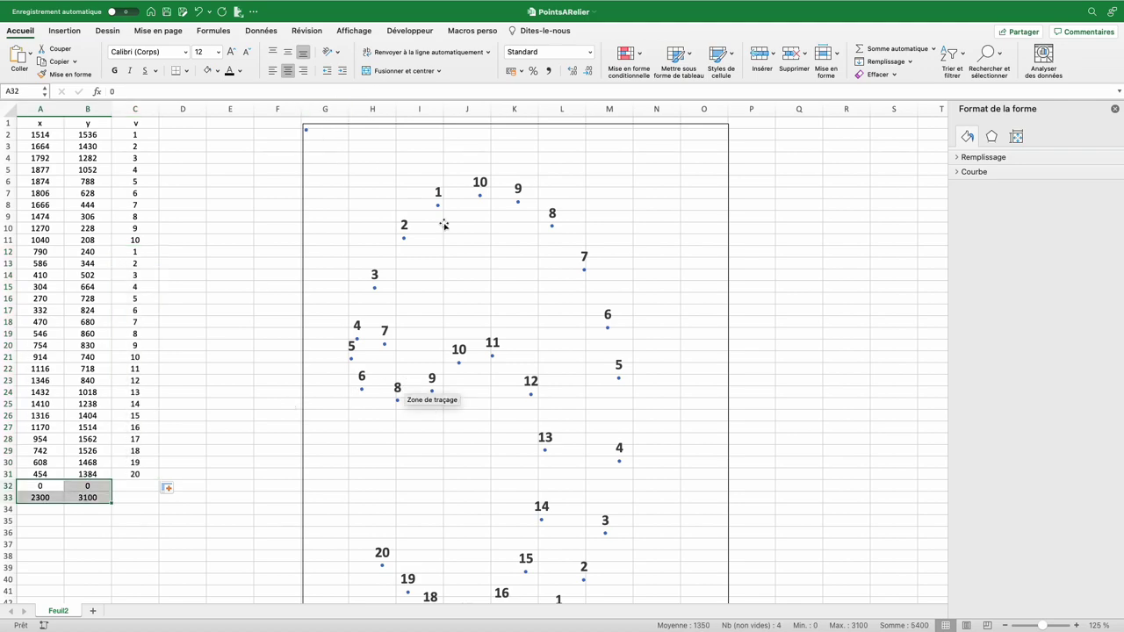
{"action": "scroll", "coordinate": [643, 290], "scroll_direction": "down", "scroll_amount": 5}
{"action": "scroll", "coordinate": [640, 294], "scroll_direction": "down", "scroll_amount": 5}
{"action": "scroll", "coordinate": [640, 293], "scroll_direction": "down", "scroll_amount": 10}
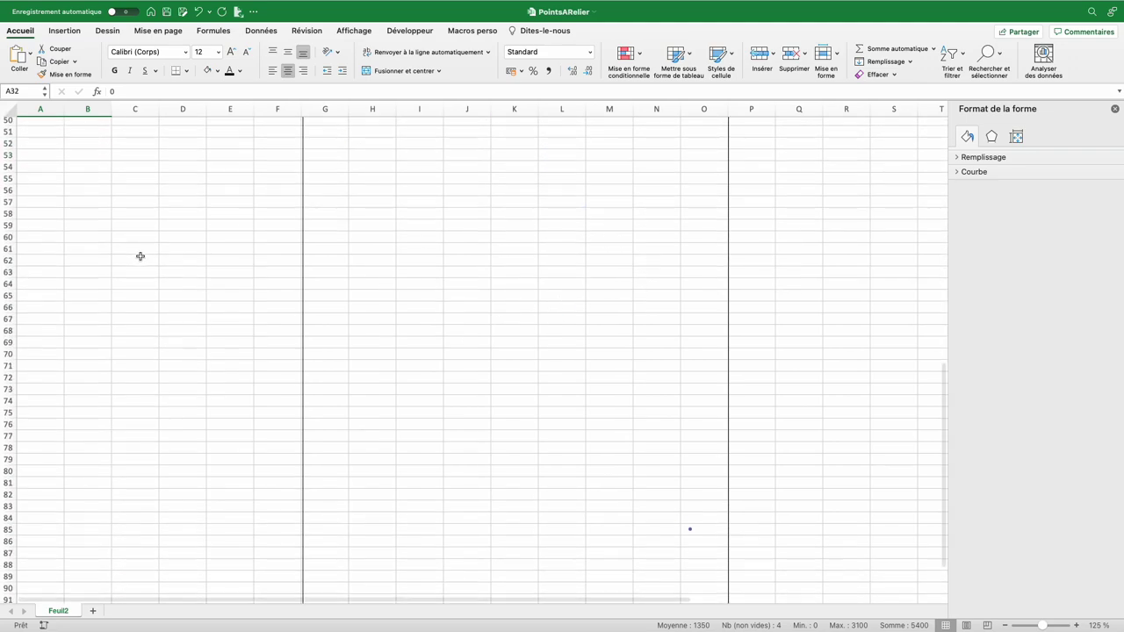
{"action": "scroll", "coordinate": [140, 254], "scroll_direction": "up", "scroll_amount": 15}
{"action": "left_click", "coordinate": [102, 250]}
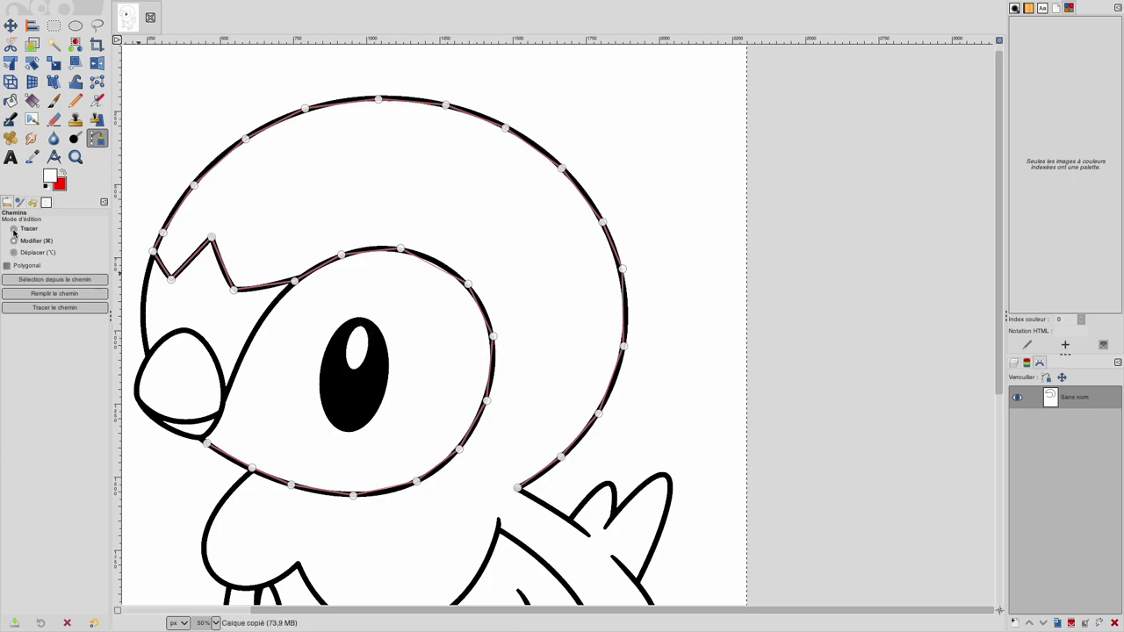
Nudge one path node and add two nodes along the beak, then rerun points() for 33 points
{"action": "left_click_drag", "start_coordinate": [493, 336], "coordinate": [495, 353]}
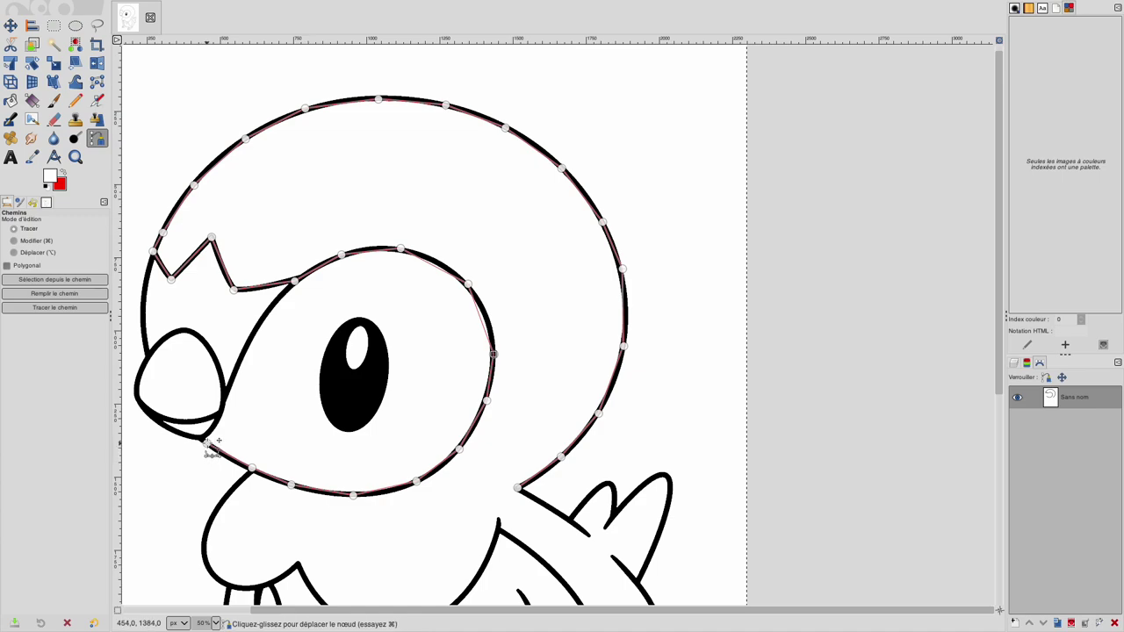
{"action": "left_click", "coordinate": [221, 404]}
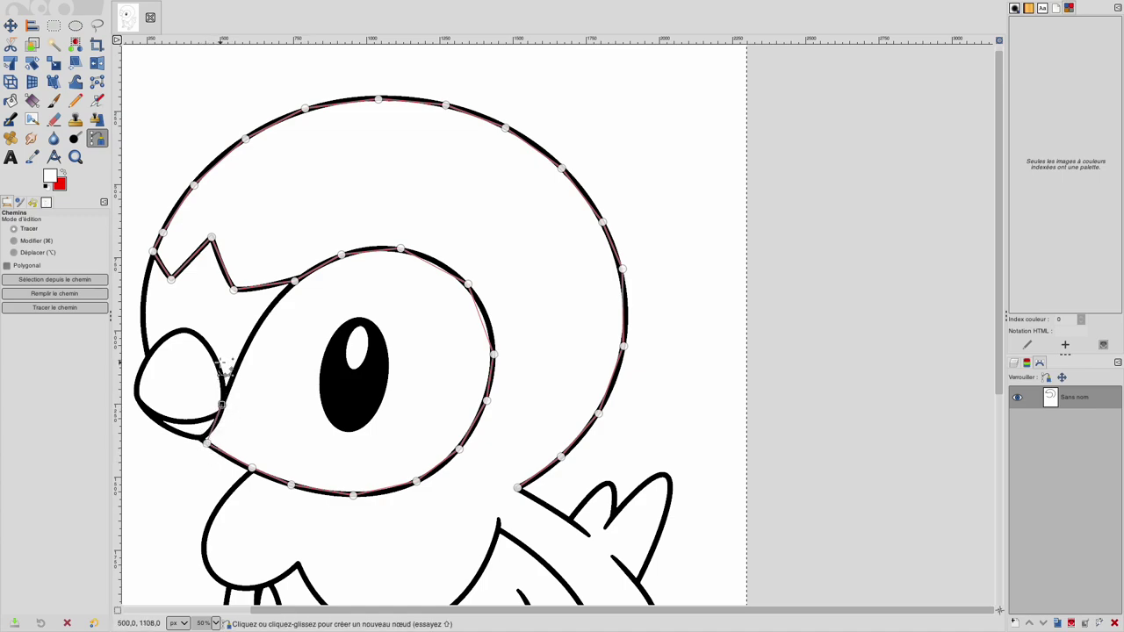
{"action": "left_click", "coordinate": [201, 337]}
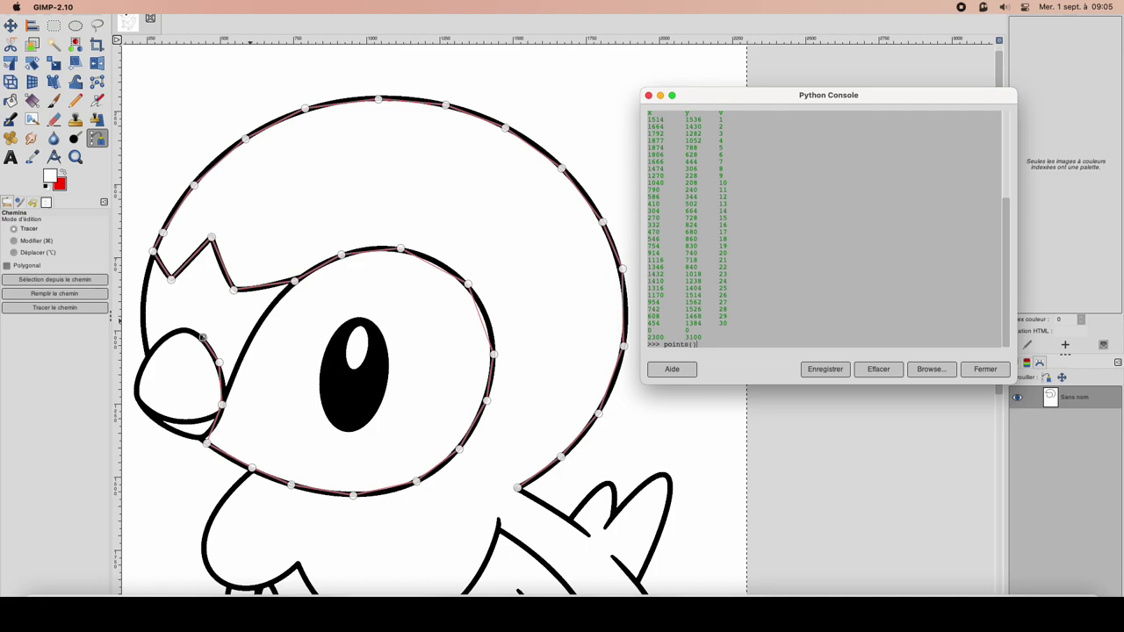
{"action": "key", "text": "Return"}
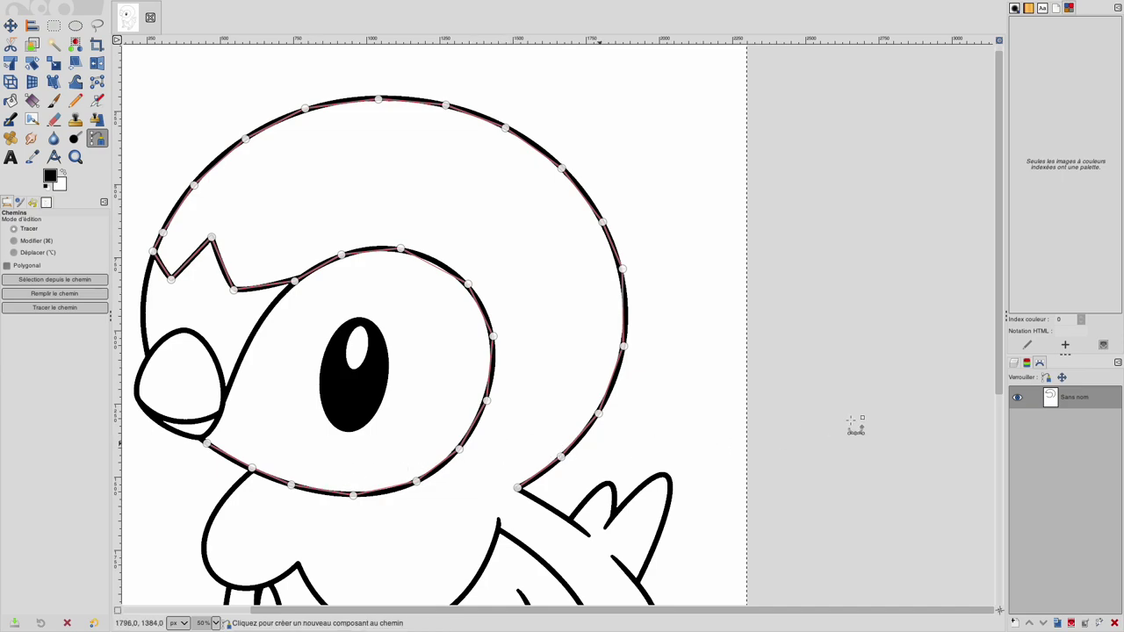
Show the Layers dock and add a transparent layer named Calque above Calque copié
{"action": "key", "text": "ctrl+c"}
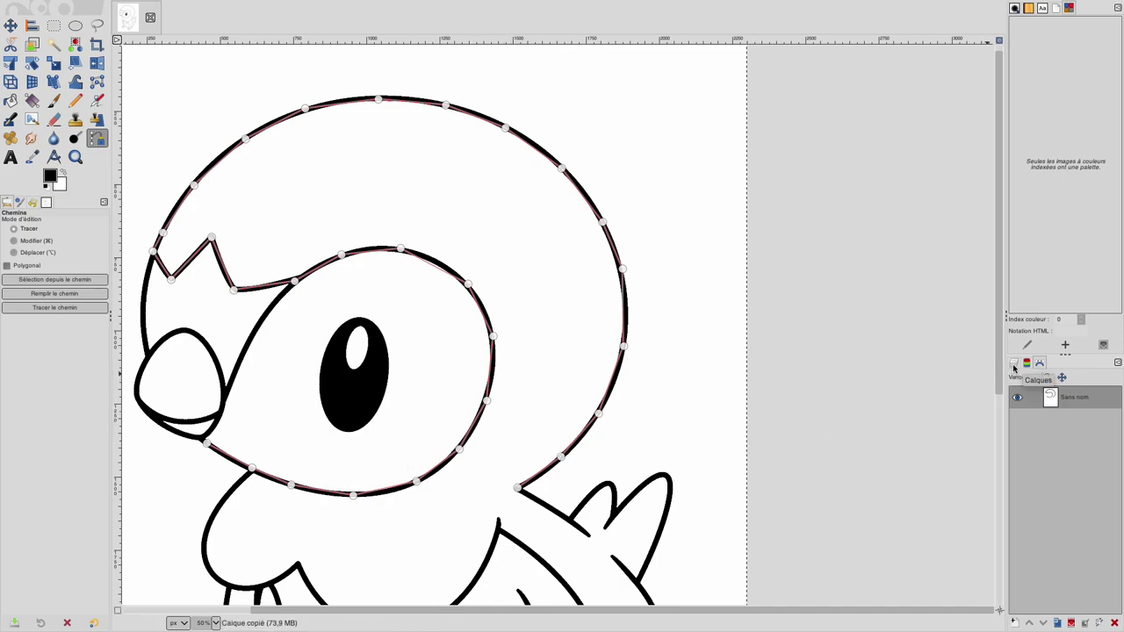
{"action": "left_click", "coordinate": [1014, 363]}
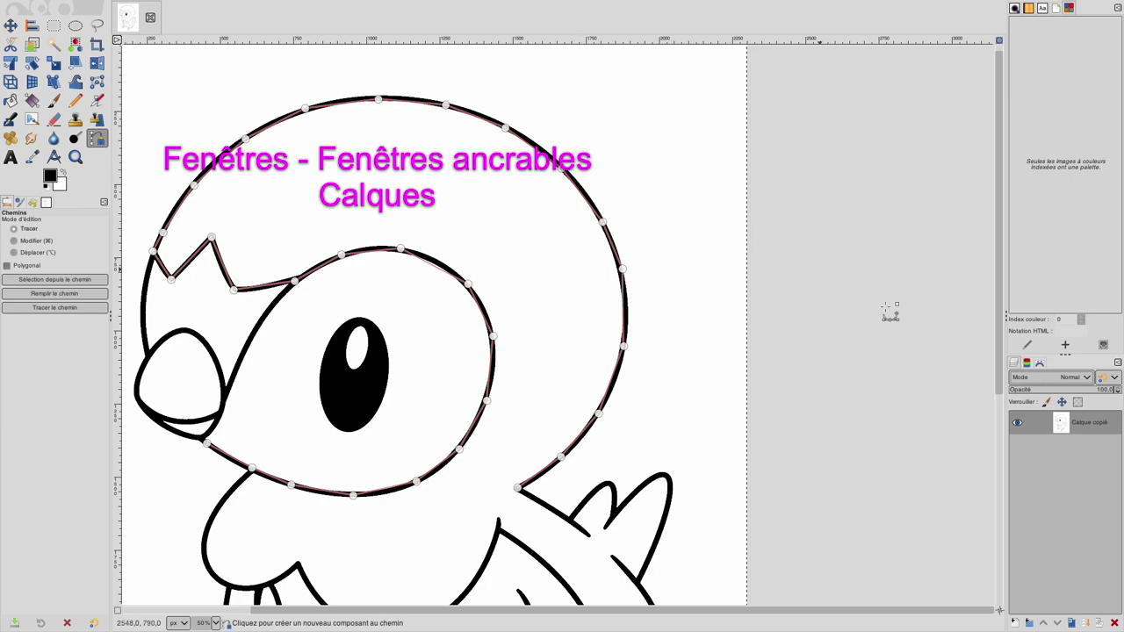
{"action": "left_click", "coordinate": [440, 6]}
{"action": "mouse_move", "coordinate": [461, 37]}
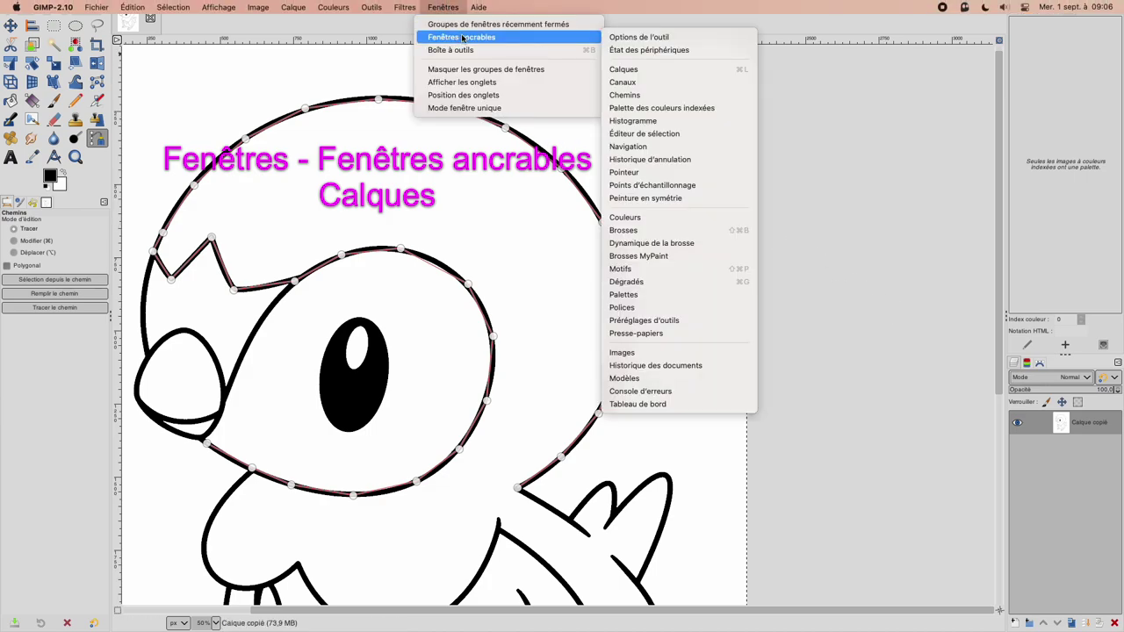
{"action": "left_click", "coordinate": [642, 71]}
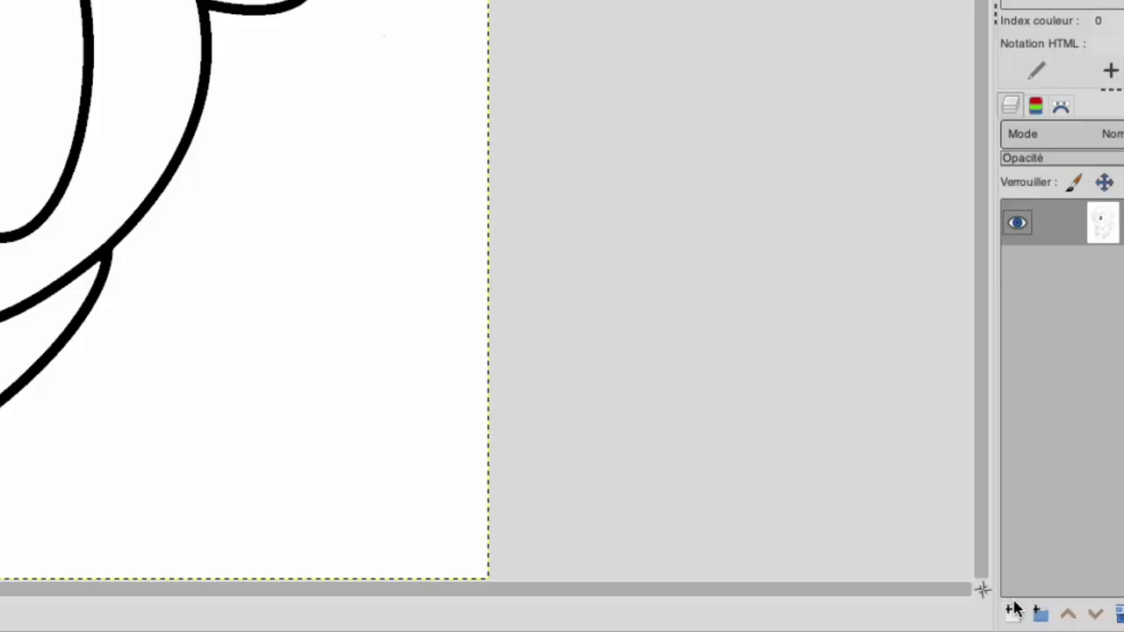
{"action": "left_click", "coordinate": [1015, 615]}
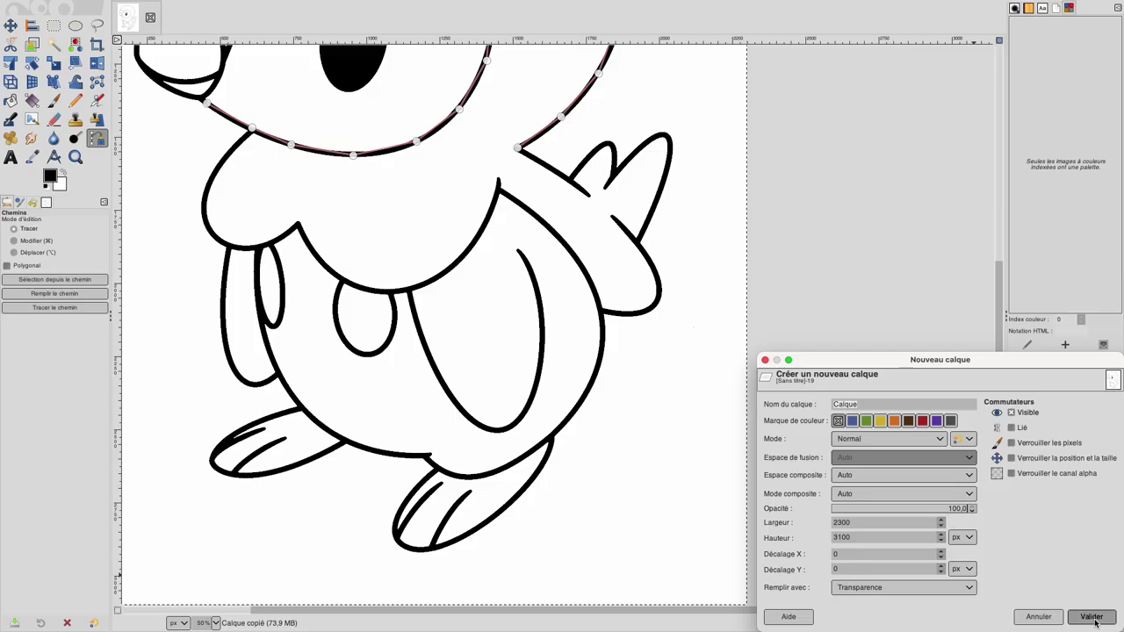
{"action": "left_click", "coordinate": [1093, 618]}
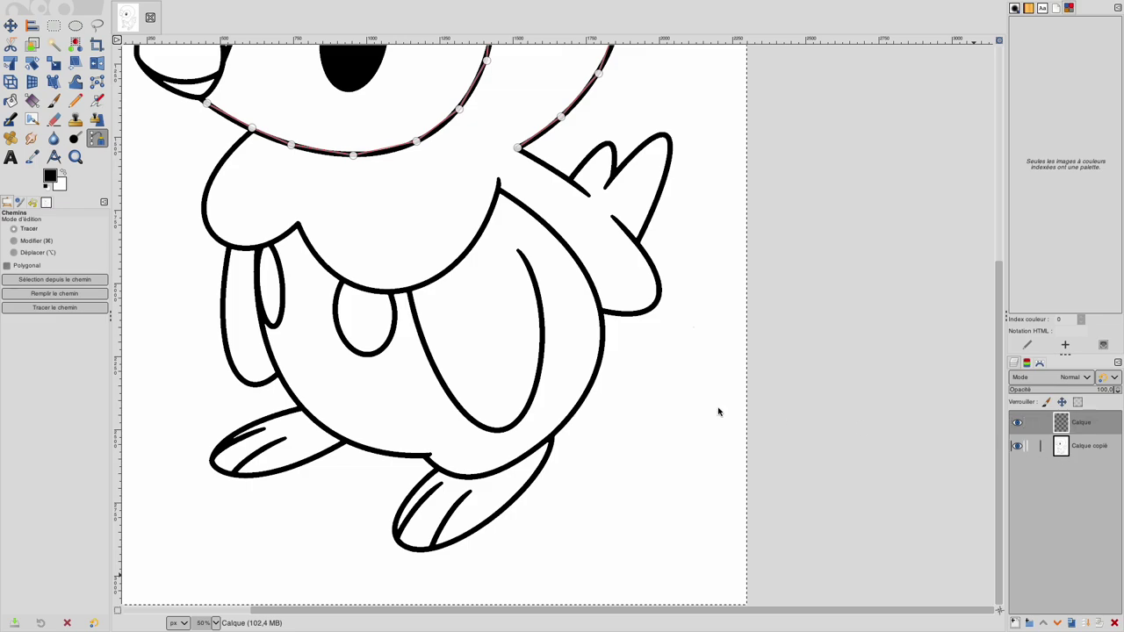
Make white the foreground colour and stroke the traced head path with a roughly 40 px line
{"action": "scroll", "coordinate": [428, 208], "scroll_direction": "up", "scroll_amount": 5}
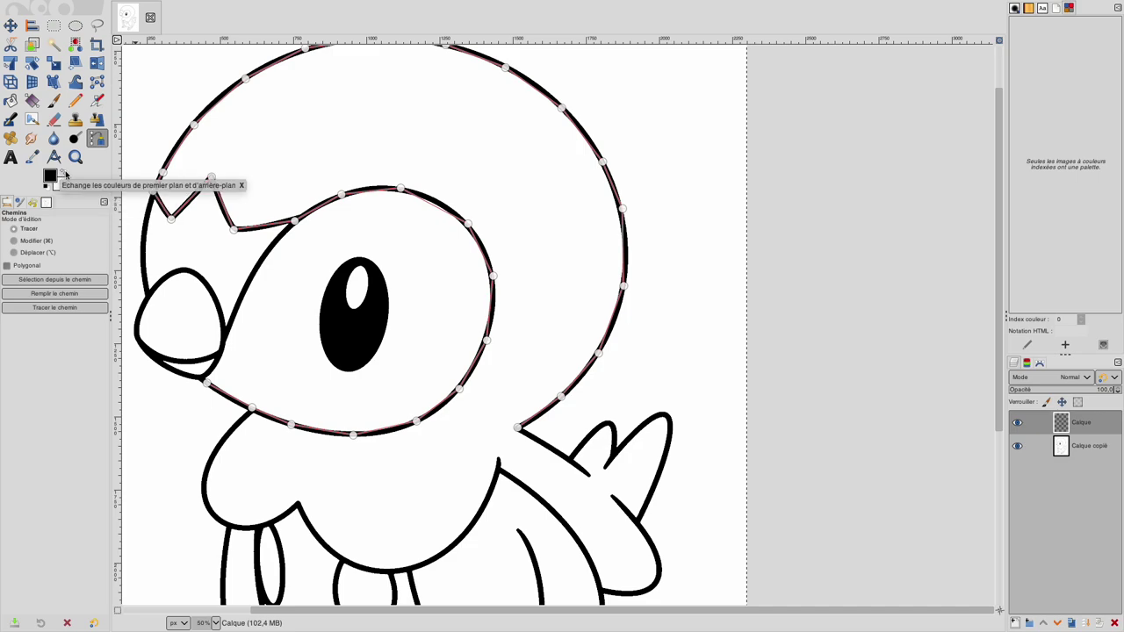
{"action": "left_click", "coordinate": [65, 175]}
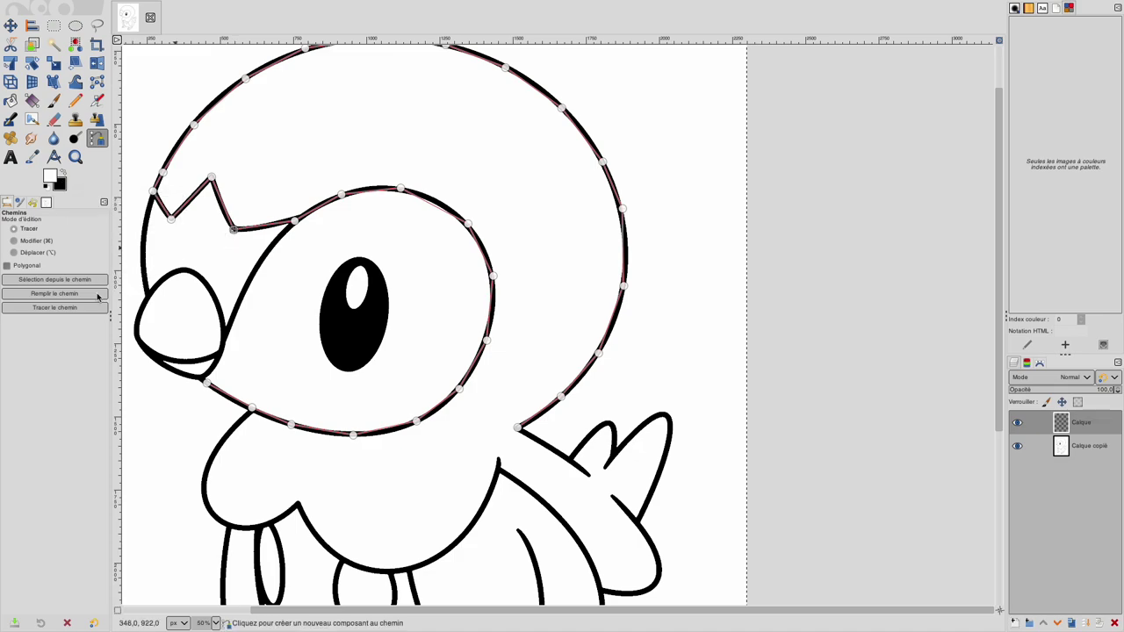
{"action": "left_click", "coordinate": [46, 308]}
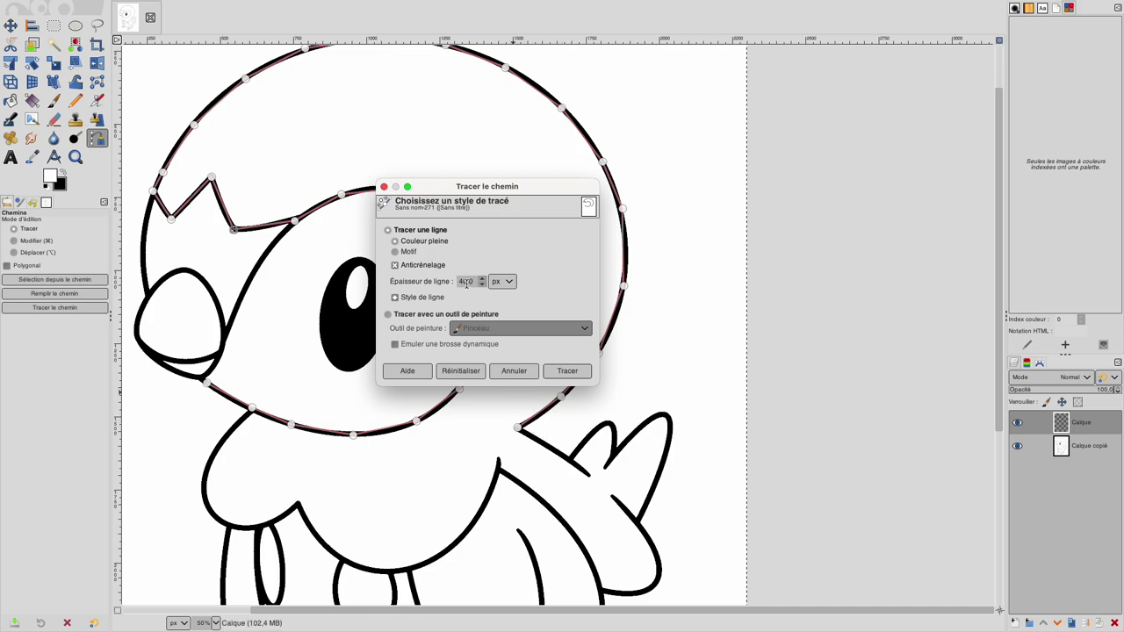
{"action": "left_click", "coordinate": [560, 374]}
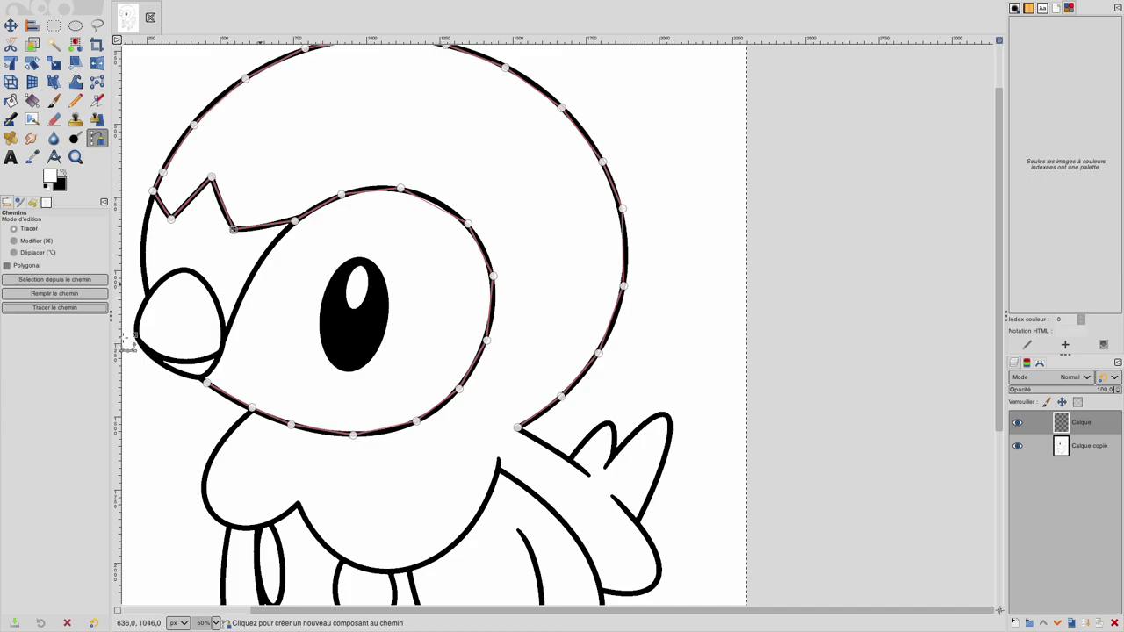
{"action": "left_click", "coordinate": [66, 308]}
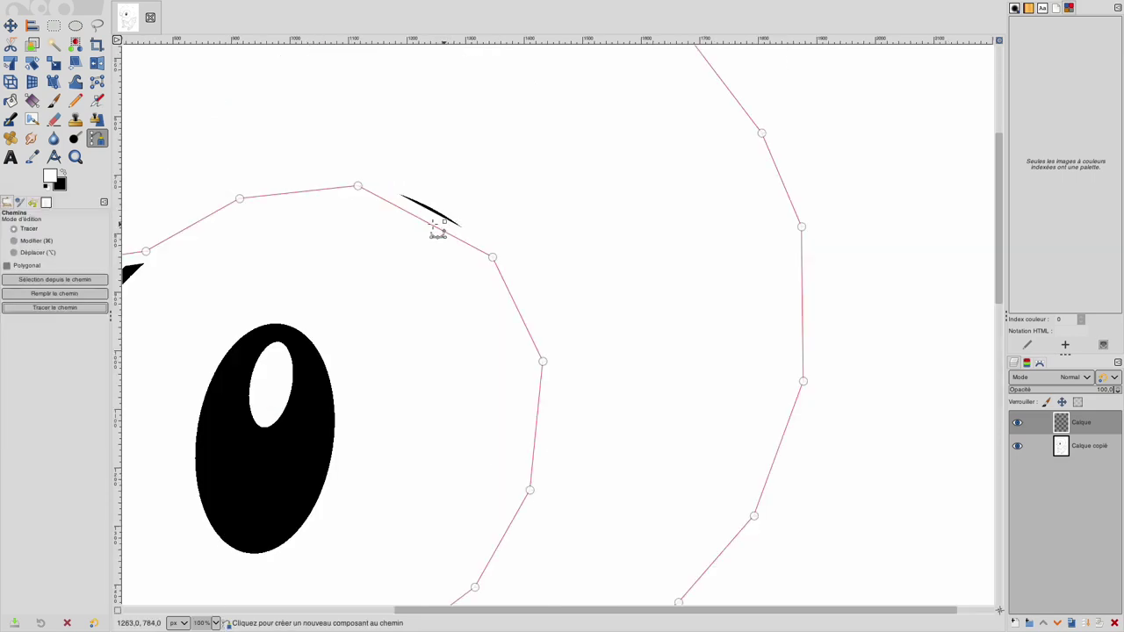
With a size 53 paintbrush, paint white over the leftover outline marks and black blob
{"action": "left_click", "coordinate": [58, 102]}
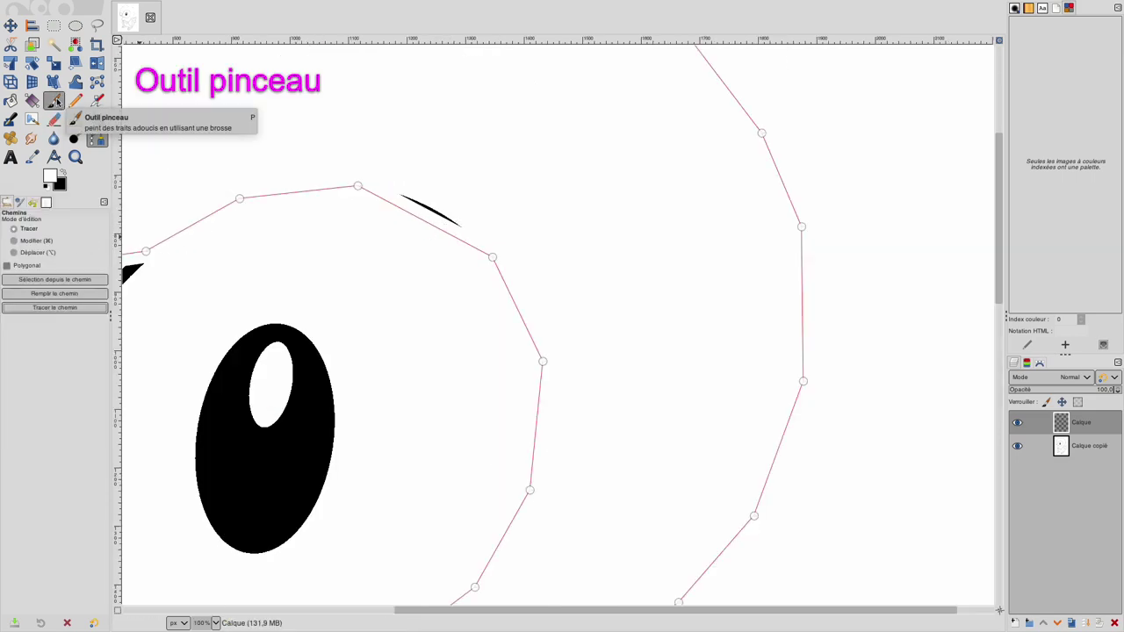
{"action": "left_click", "coordinate": [56, 101]}
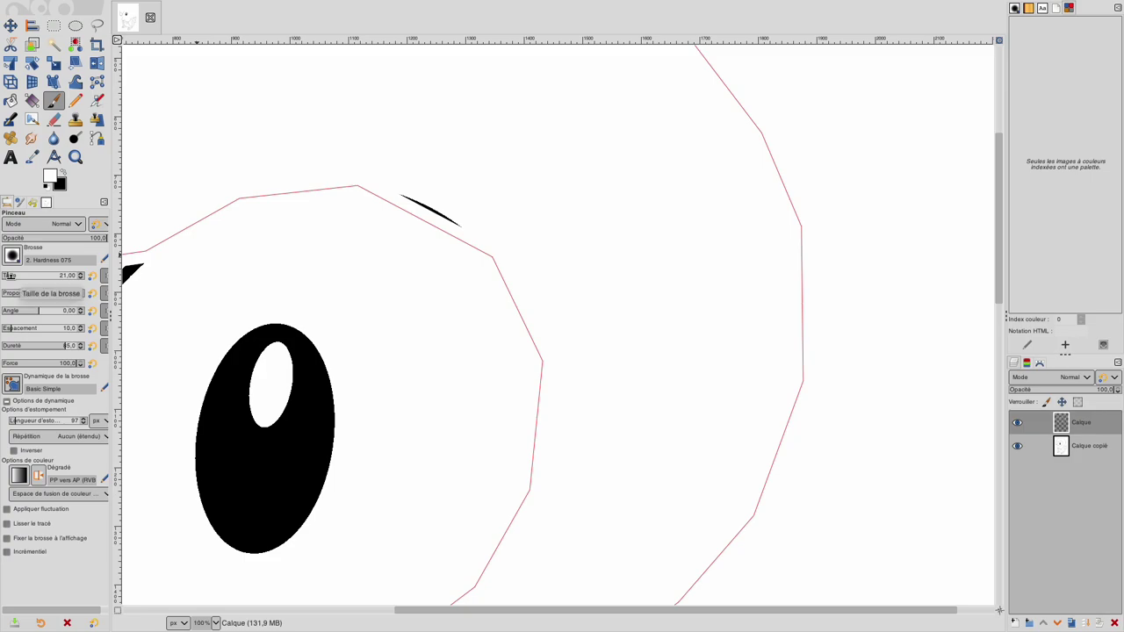
{"action": "left_click_drag", "start_coordinate": [8, 276], "coordinate": [52, 276]}
{"action": "left_click_drag", "start_coordinate": [413, 206], "coordinate": [466, 233]}
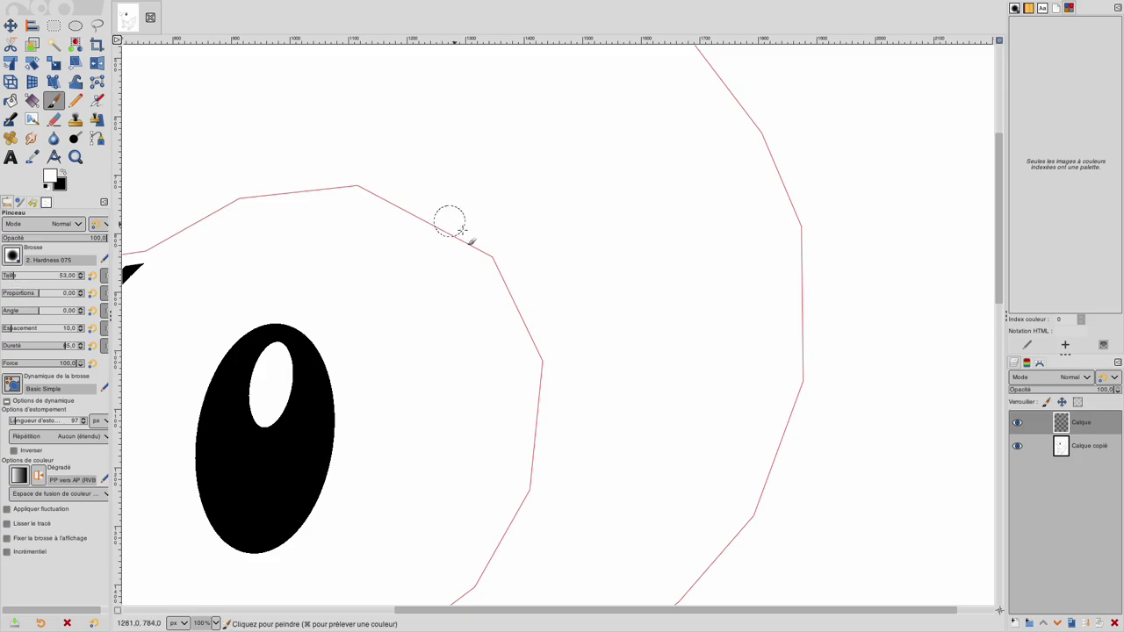
{"action": "scroll", "coordinate": [448, 272], "scroll_direction": "down", "scroll_amount": 3}
{"action": "scroll", "coordinate": [426, 320], "scroll_direction": "down", "scroll_amount": 3}
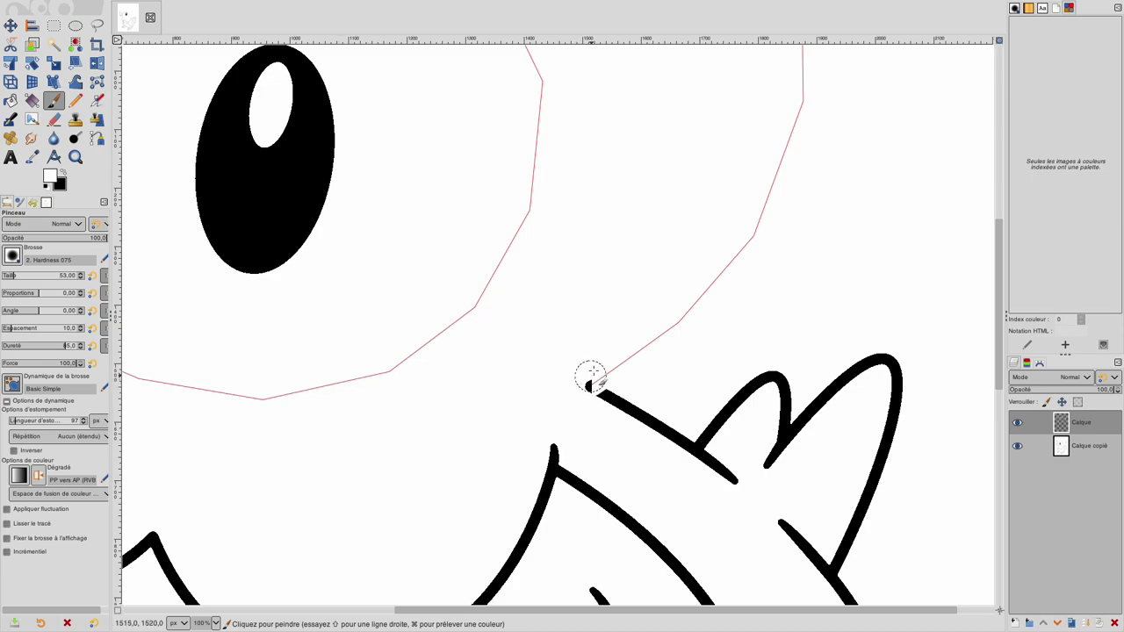
{"action": "left_click", "coordinate": [591, 379]}
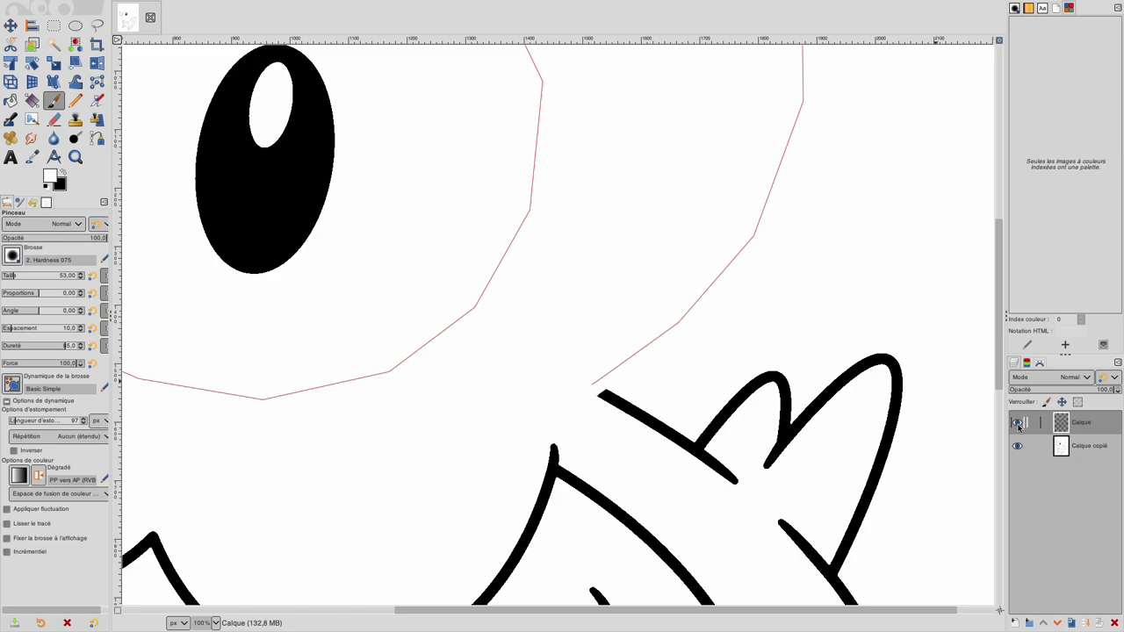
Hide the covering layer to compare with the original, then go to Edit to copy the image
{"action": "left_click", "coordinate": [1019, 425]}
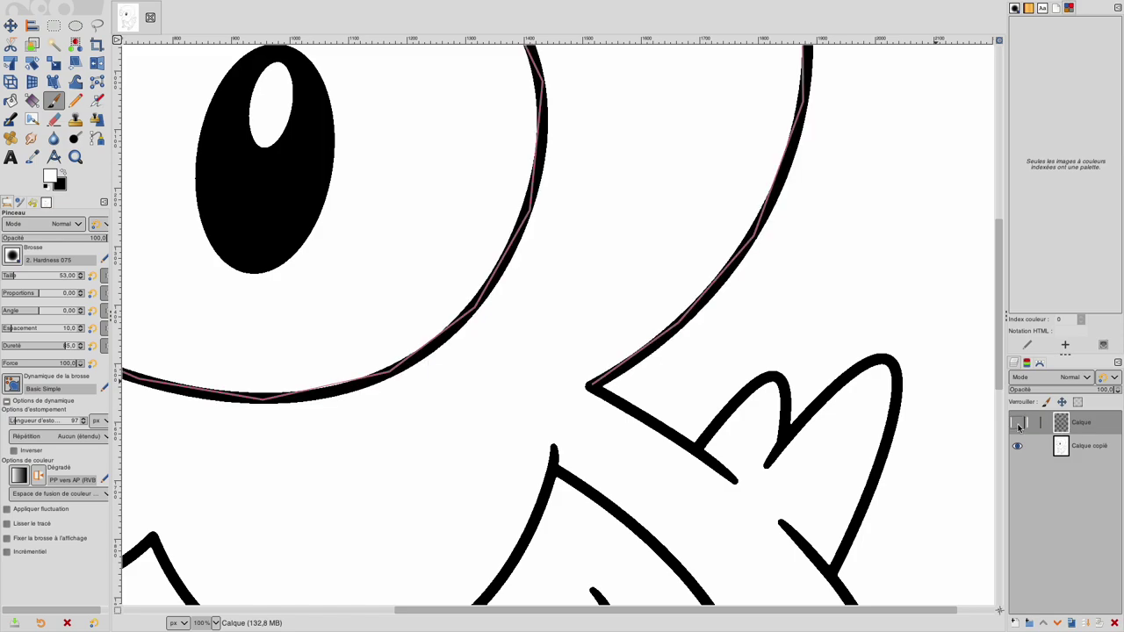
{"action": "scroll", "coordinate": [600, 341], "scroll_direction": "down", "scroll_amount": 5}
{"action": "scroll", "coordinate": [600, 341], "scroll_direction": "up", "scroll_amount": 2}
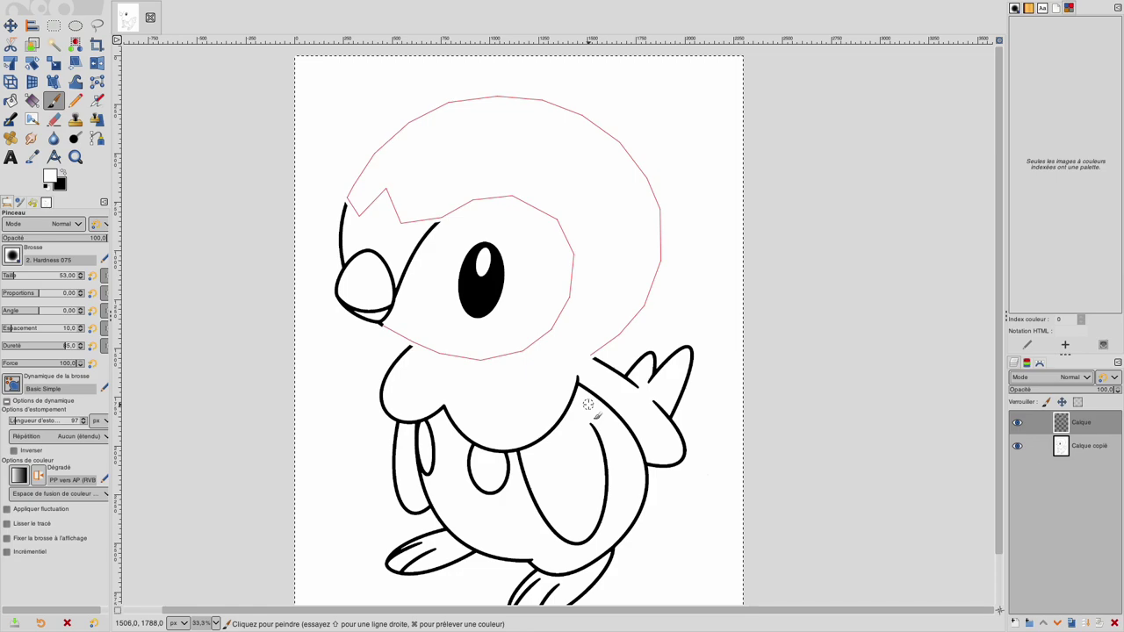
{"action": "left_click", "coordinate": [130, 8]}
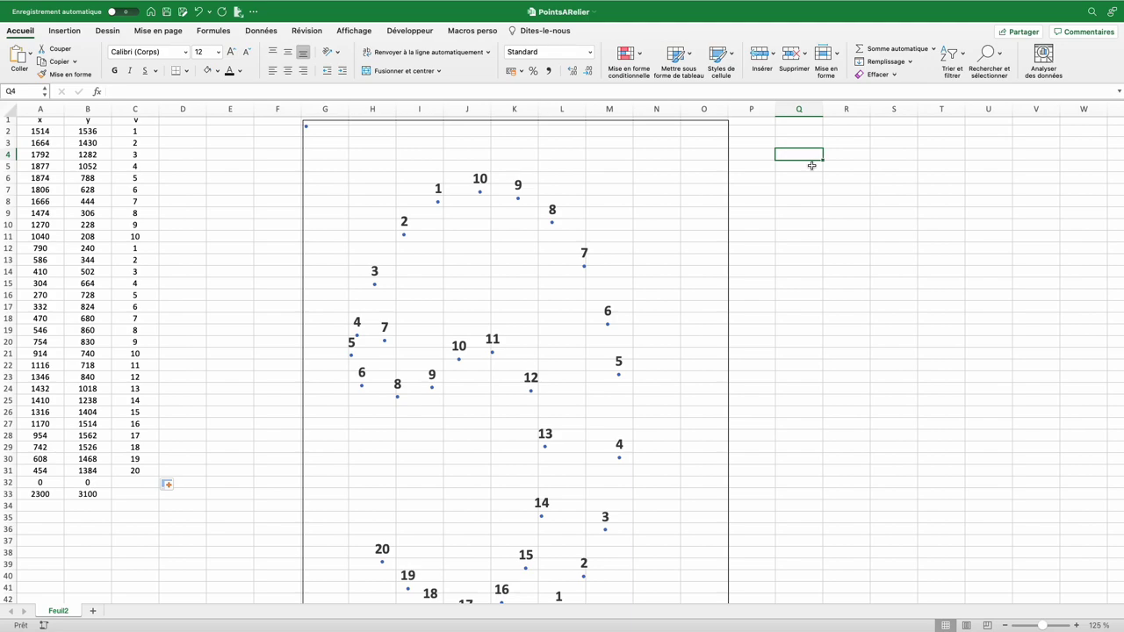
Paste the cleaned drawing into the sheet, undoing an accidental resize
{"action": "key", "text": "super+v"}
{"action": "scroll", "coordinate": [811, 168], "scroll_direction": "down", "scroll_amount": 5}
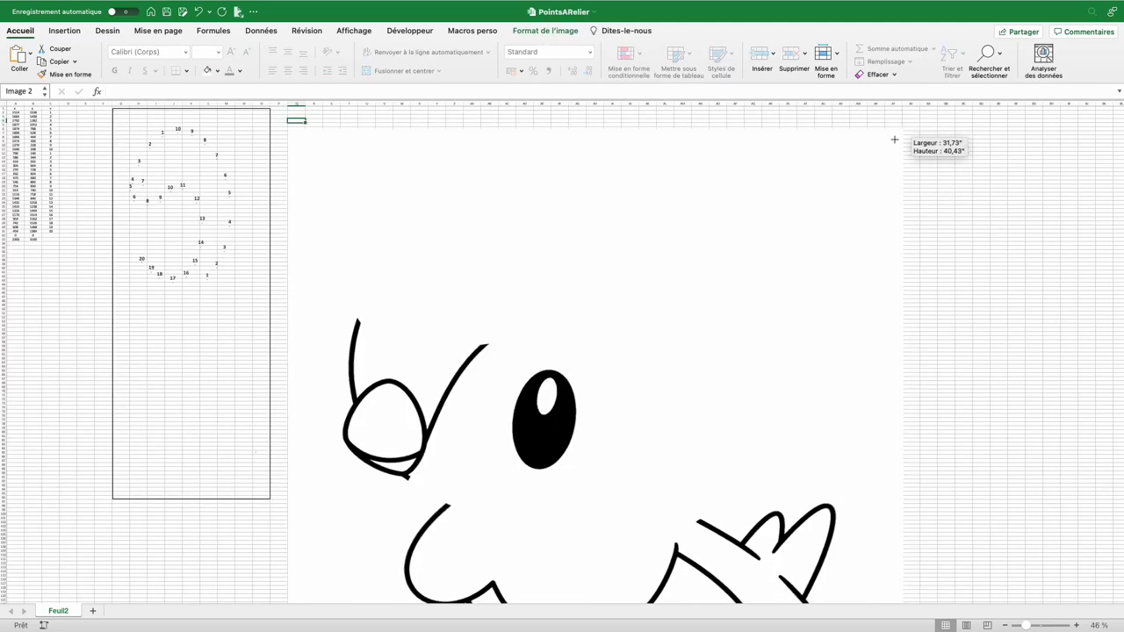
{"action": "mouse_move", "coordinate": [903, 122]}
{"action": "left_mouse_down"}
{"action": "mouse_move", "coordinate": [692, 367]}
{"action": "mouse_move", "coordinate": [637, 462]}
{"action": "mouse_move", "coordinate": [727, 178]}
{"action": "left_mouse_up"}
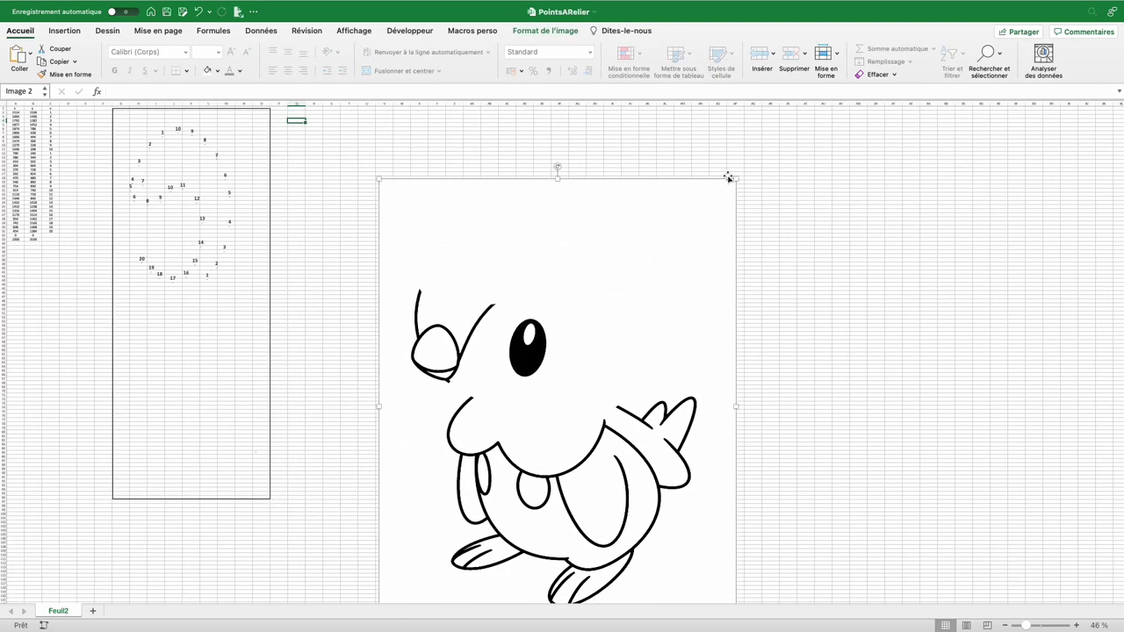
{"action": "key", "text": "super+z"}
{"action": "scroll", "coordinate": [435, 205], "scroll_direction": "up", "scroll_amount": 2}
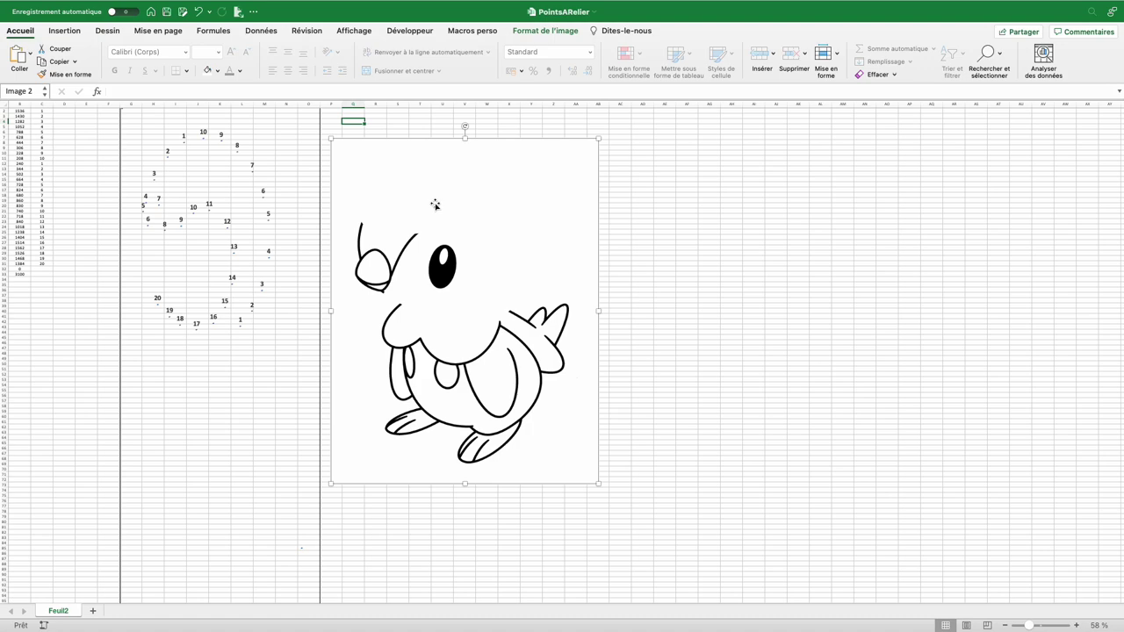
Send the pasted picture to the back and position it beside the dot chart
{"action": "mouse_move", "coordinate": [465, 222]}
{"action": "left_mouse_down"}
{"action": "mouse_move", "coordinate": [285, 211]}
{"action": "mouse_move", "coordinate": [468, 218]}
{"action": "left_mouse_up"}
{"action": "right_click", "coordinate": [469, 216]}
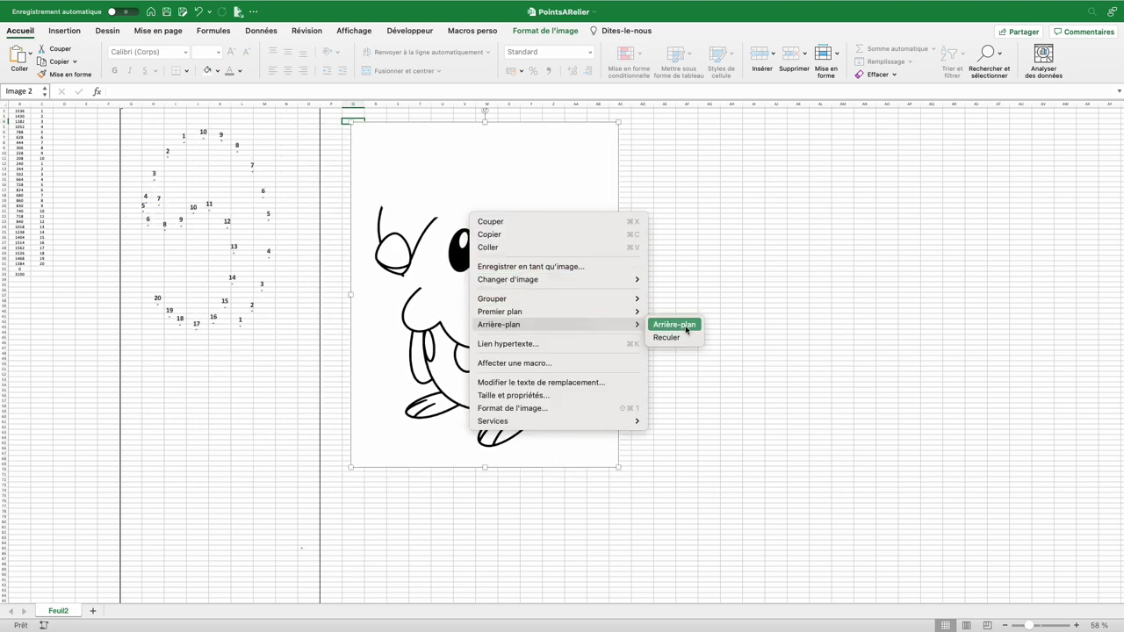
{"action": "left_click", "coordinate": [676, 325]}
{"action": "mouse_move", "coordinate": [534, 277]}
{"action": "left_mouse_down"}
{"action": "mouse_move", "coordinate": [327, 287]}
{"action": "mouse_move", "coordinate": [527, 289]}
{"action": "left_mouse_up"}
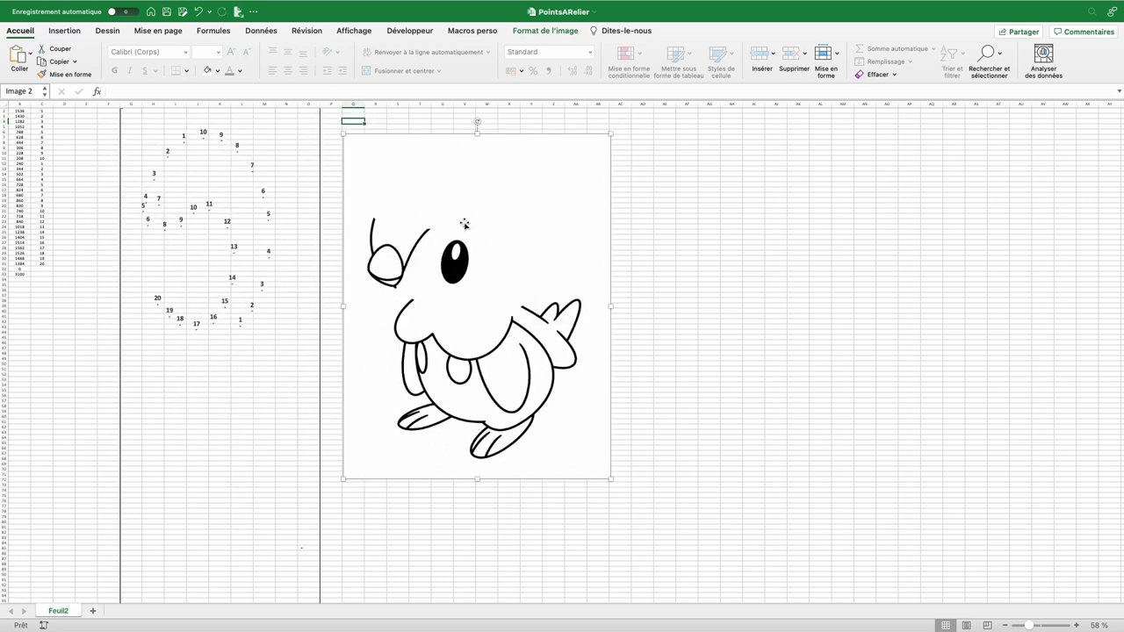
Move the dot chart onto the drawing and shrink its height so the dots trace the head
{"action": "left_click", "coordinate": [546, 30]}
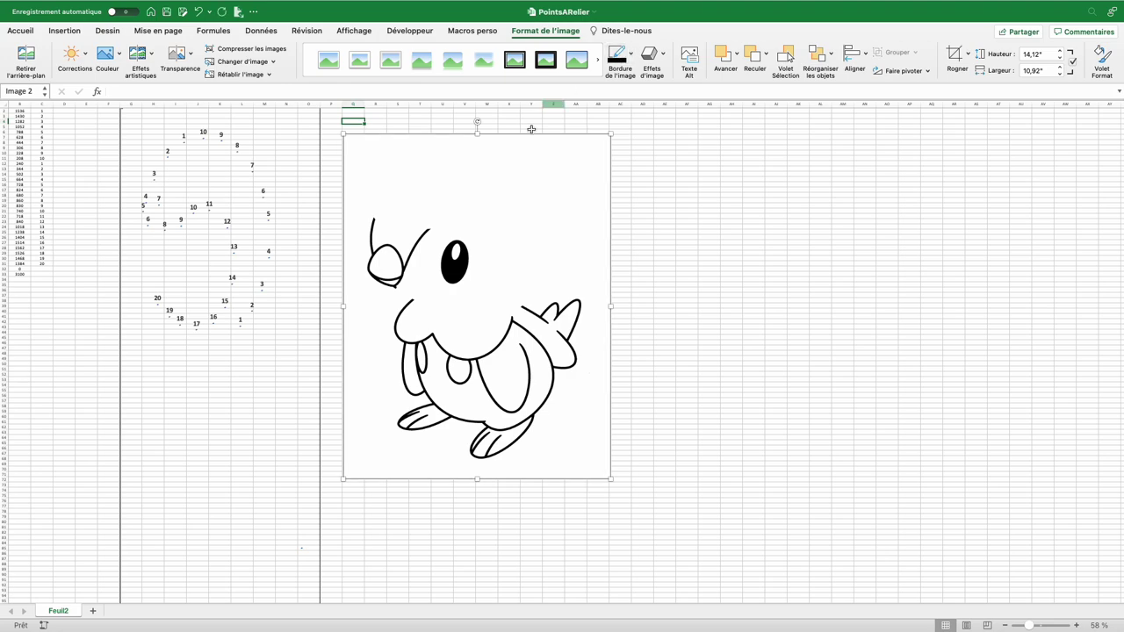
{"action": "left_click", "coordinate": [664, 264]}
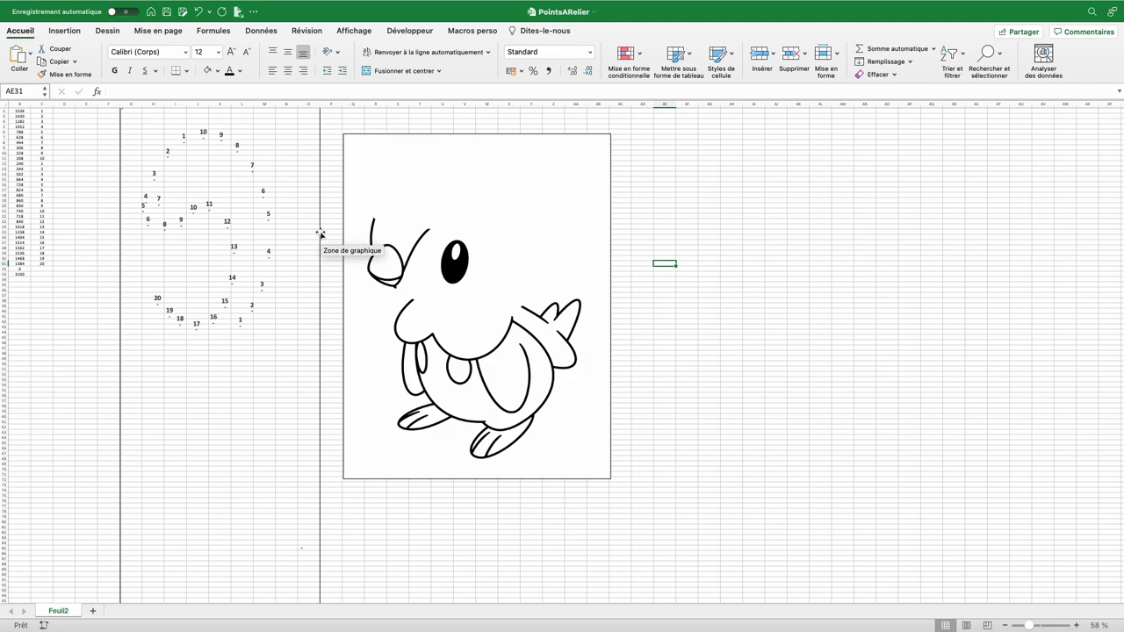
{"action": "left_click_drag", "start_coordinate": [321, 233], "coordinate": [357, 277]}
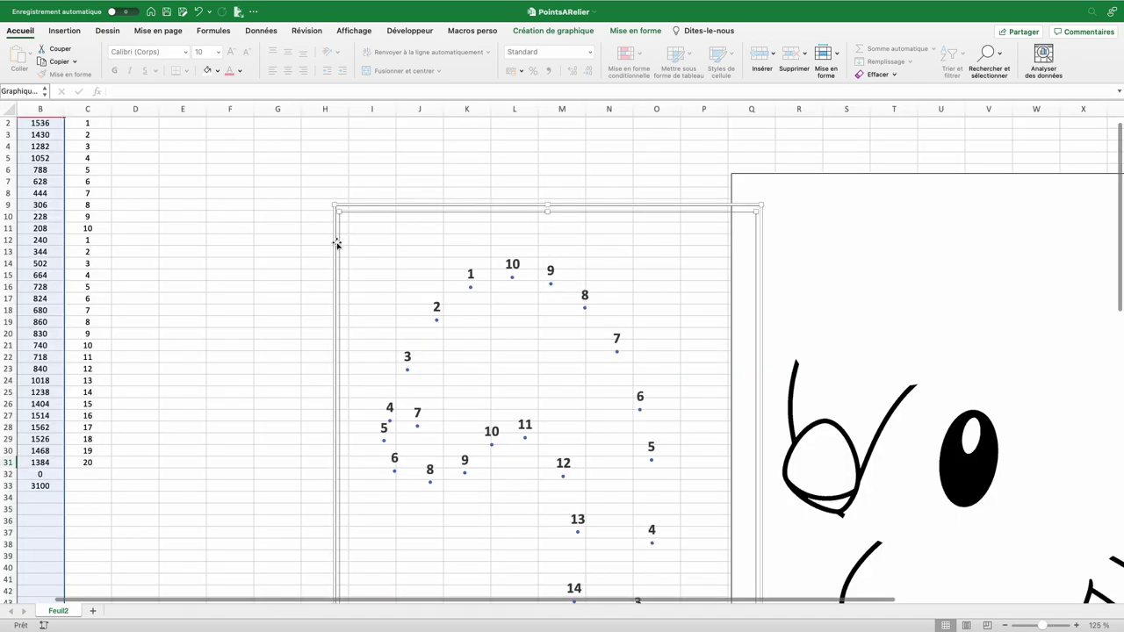
{"action": "scroll", "coordinate": [160, 154], "scroll_direction": "up", "scroll_amount": 5}
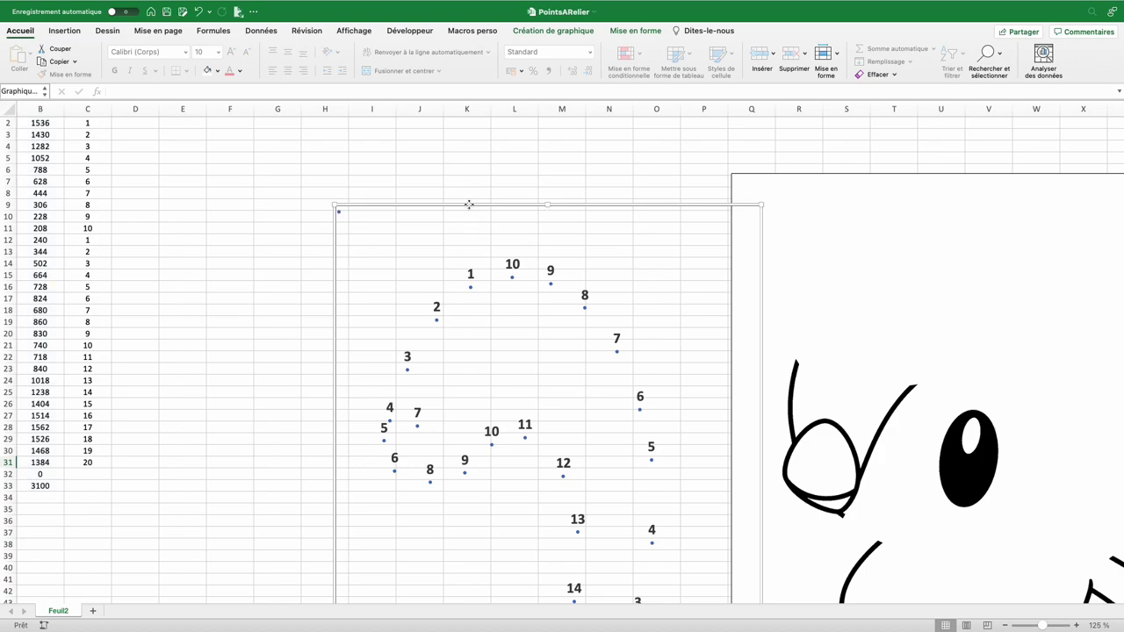
{"action": "mouse_move", "coordinate": [470, 205]}
{"action": "left_mouse_down"}
{"action": "mouse_move", "coordinate": [325, 166]}
{"action": "mouse_move", "coordinate": [863, 167]}
{"action": "left_mouse_up"}
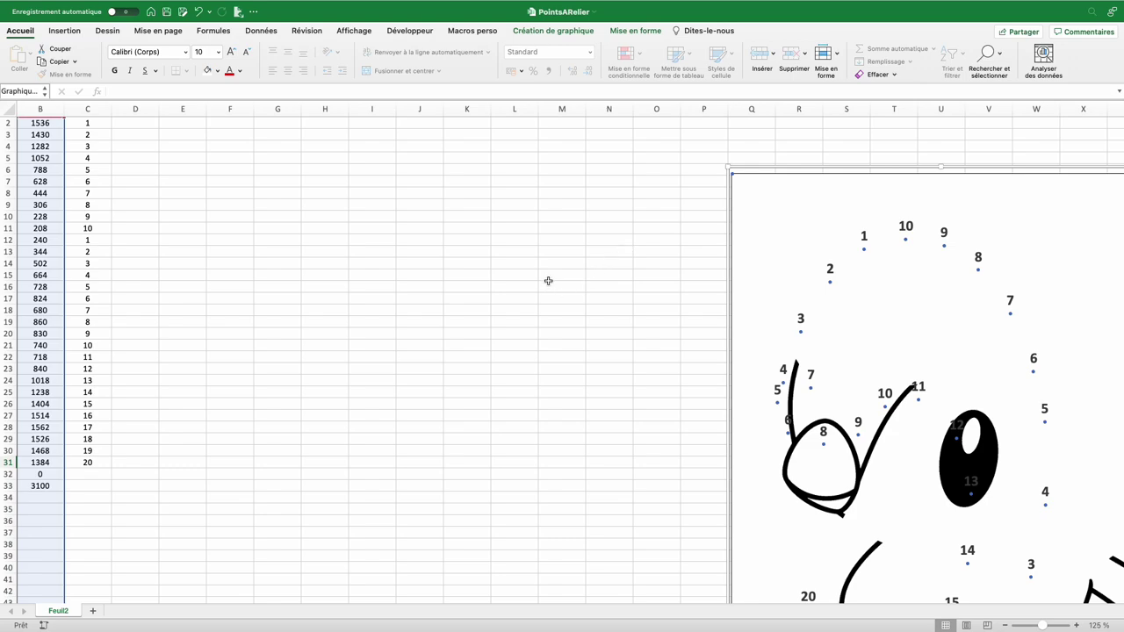
{"action": "scroll", "coordinate": [547, 278], "scroll_direction": "down", "scroll_amount": 5}
{"action": "left_click_drag", "start_coordinate": [564, 511], "coordinate": [565, 422]}
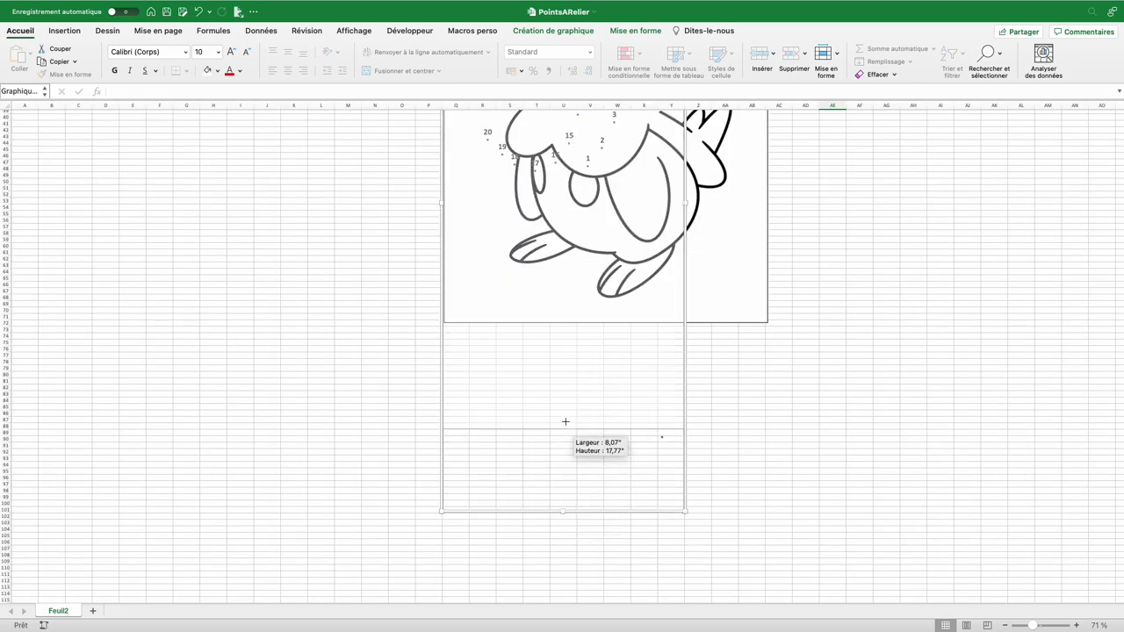
{"action": "scroll", "coordinate": [565, 421], "scroll_direction": "up", "scroll_amount": 5}
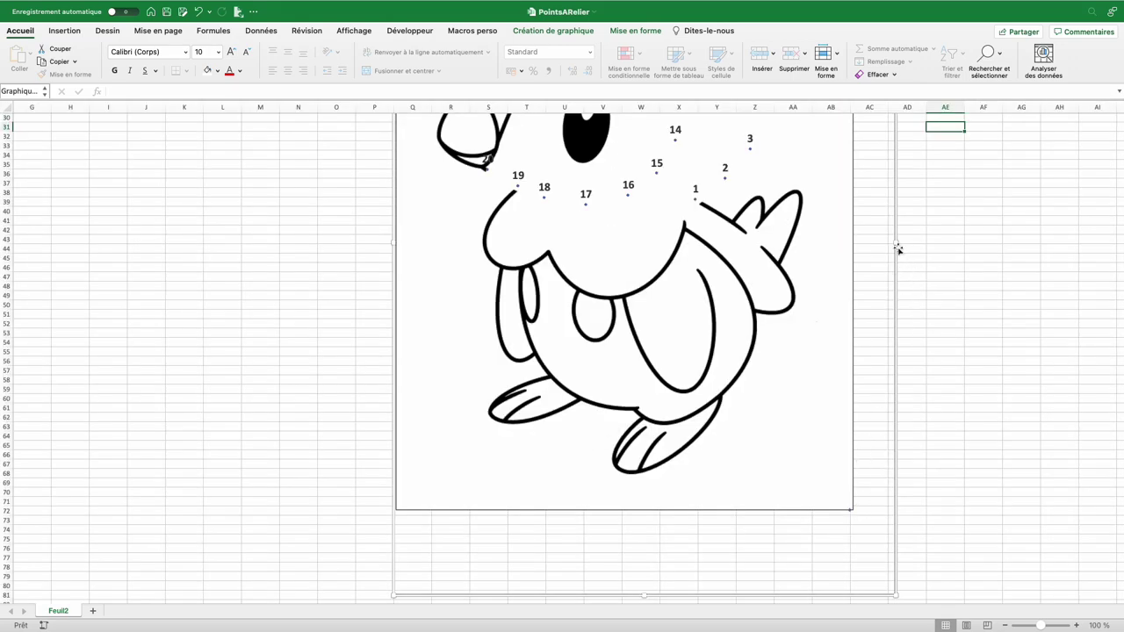
{"action": "scroll", "coordinate": [891, 367], "scroll_direction": "up", "scroll_amount": 5}
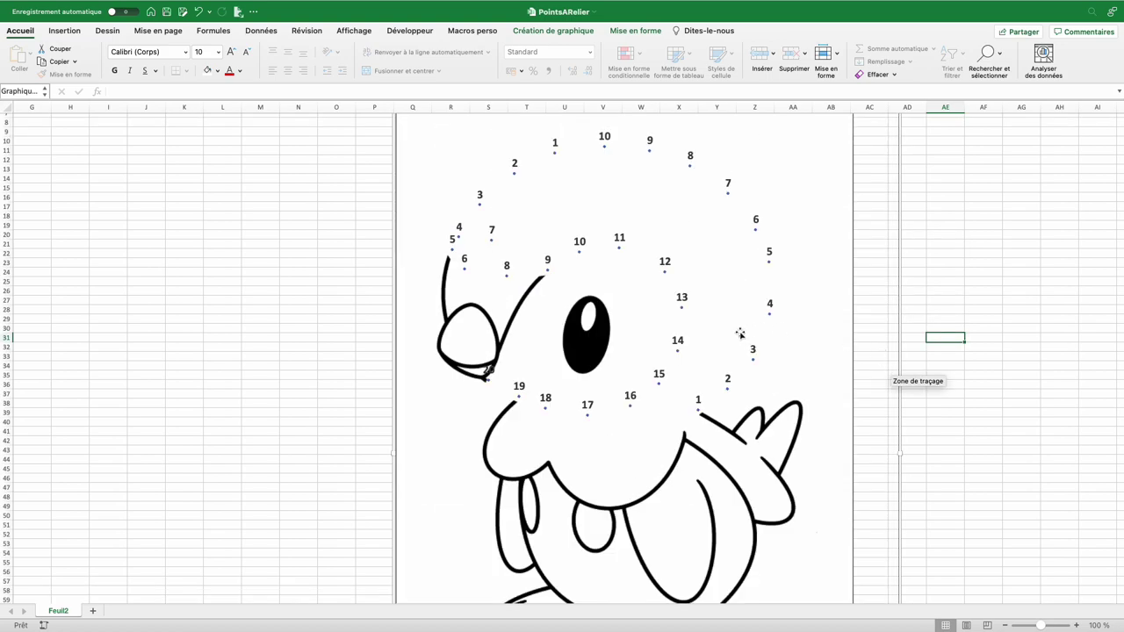
Set one set of data labels to 24 pt font, then select the dot series
{"action": "left_click", "coordinate": [683, 301]}
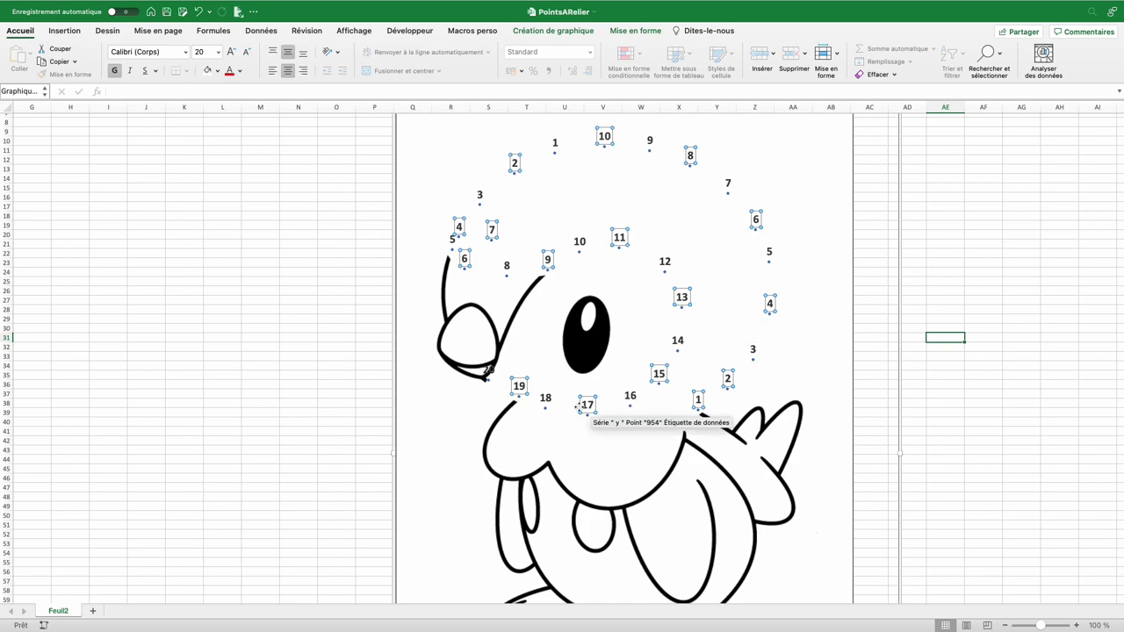
{"action": "left_click", "coordinate": [247, 52]}
{"action": "left_click", "coordinate": [247, 52]}
{"action": "left_click", "coordinate": [247, 52]}
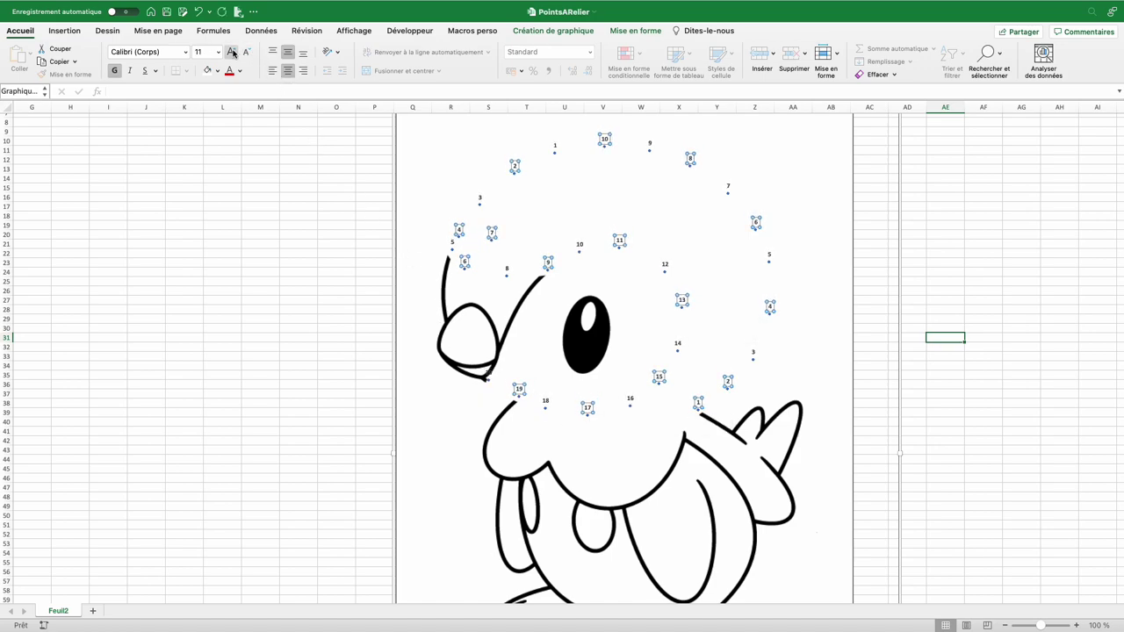
{"action": "left_click", "coordinate": [231, 54]}
{"action": "left_click", "coordinate": [232, 54]}
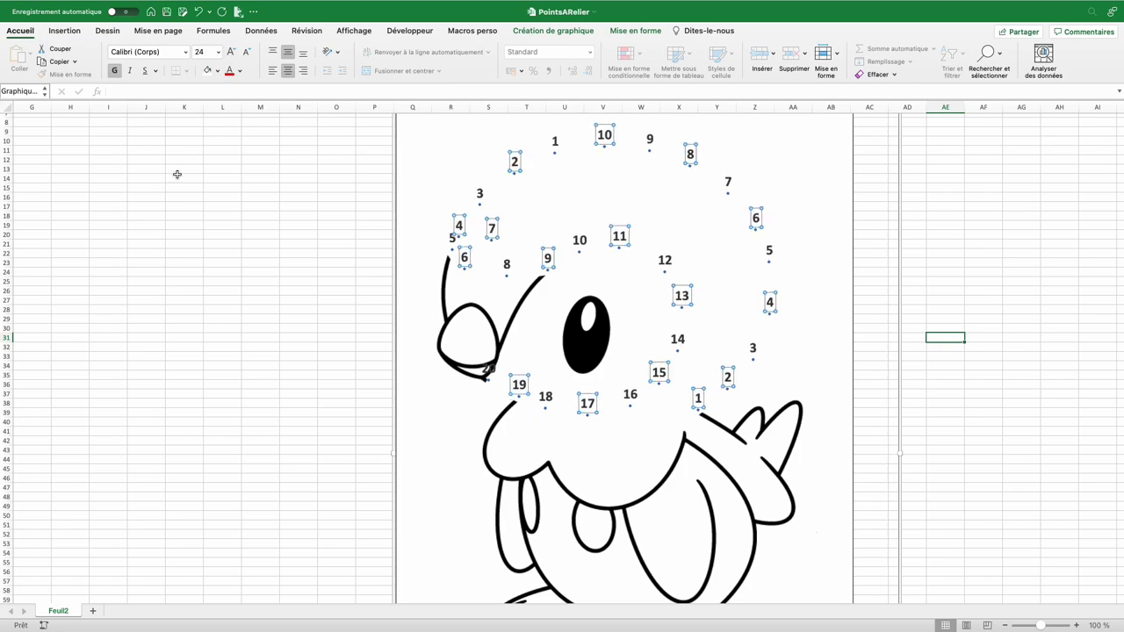
{"action": "left_click", "coordinate": [338, 291]}
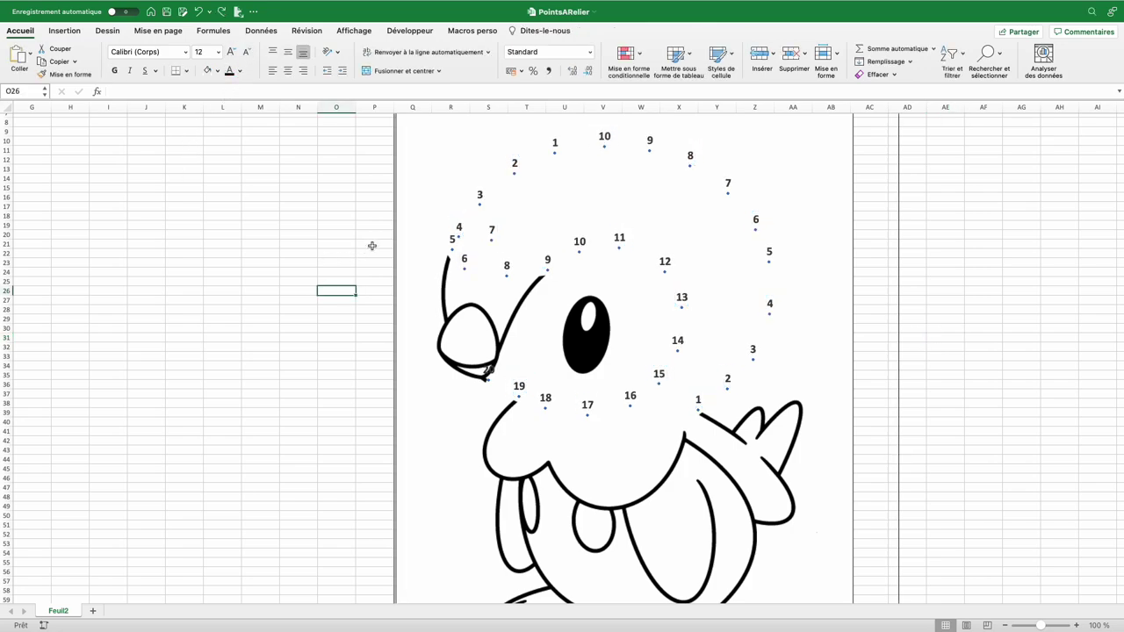
{"action": "left_click", "coordinate": [480, 206]}
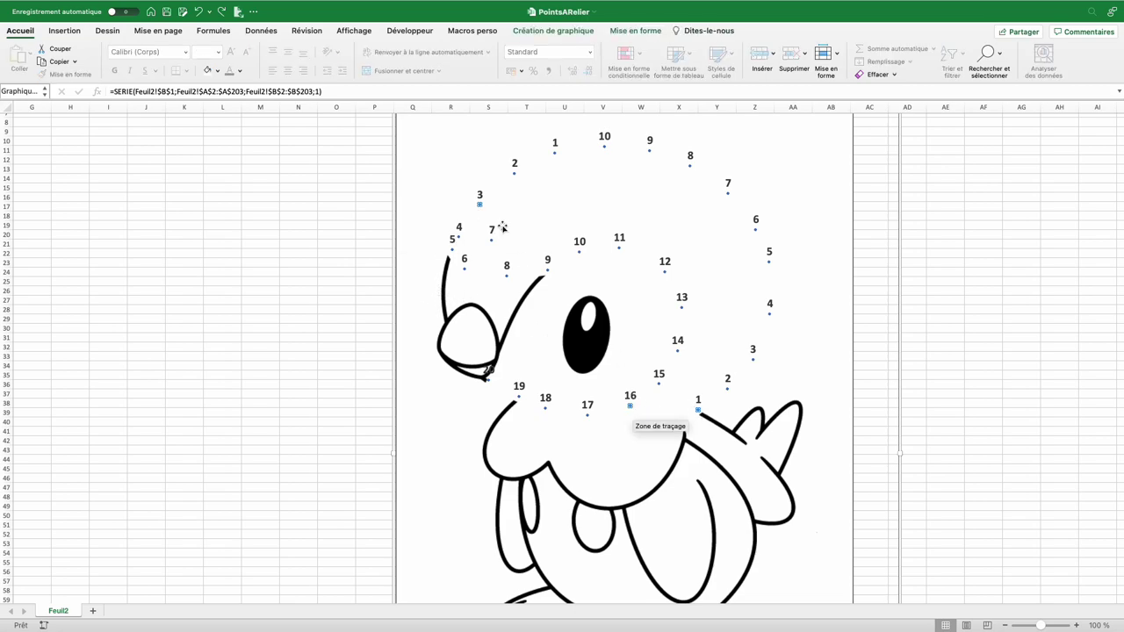
Give the series markers a solid black border 6 pt wide
{"action": "right_click", "coordinate": [480, 206]}
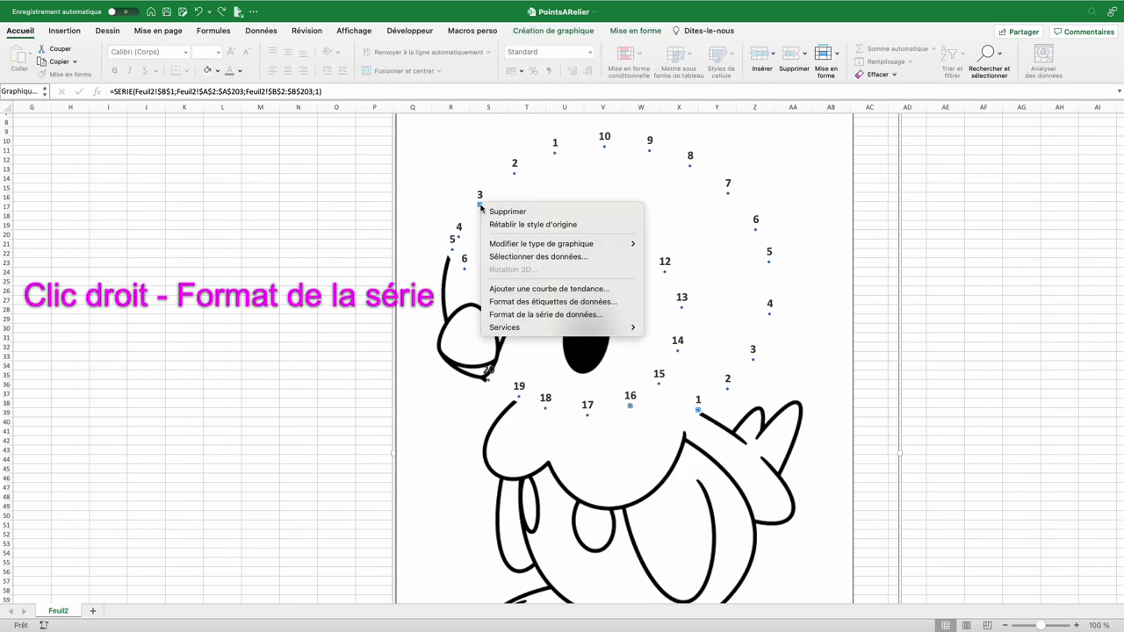
{"action": "left_click", "coordinate": [568, 315]}
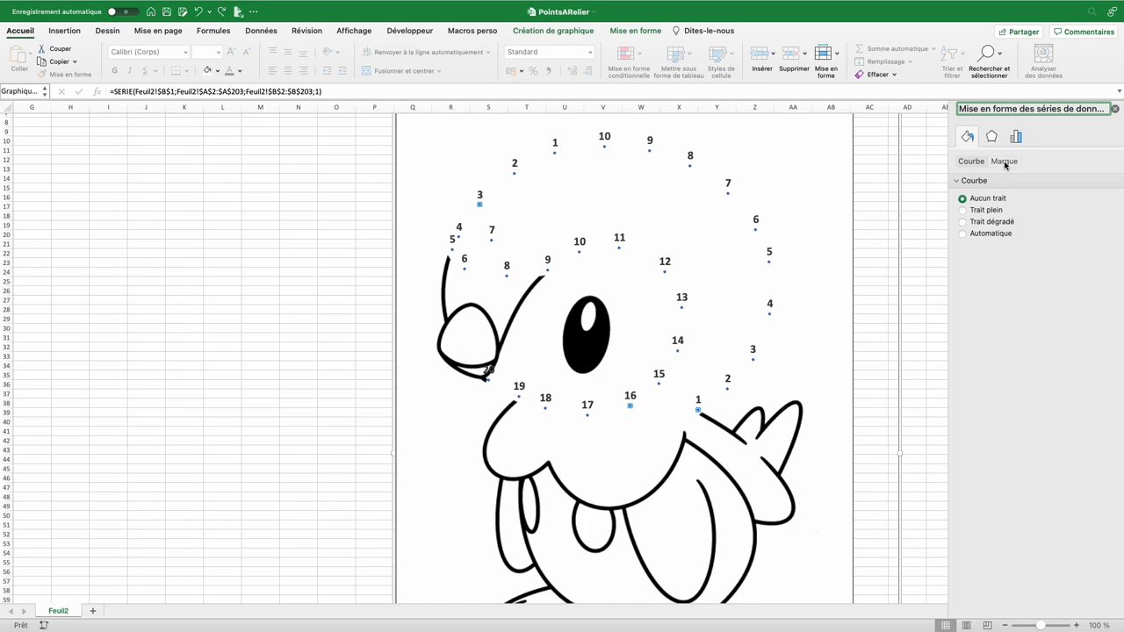
{"action": "left_click", "coordinate": [1005, 161]}
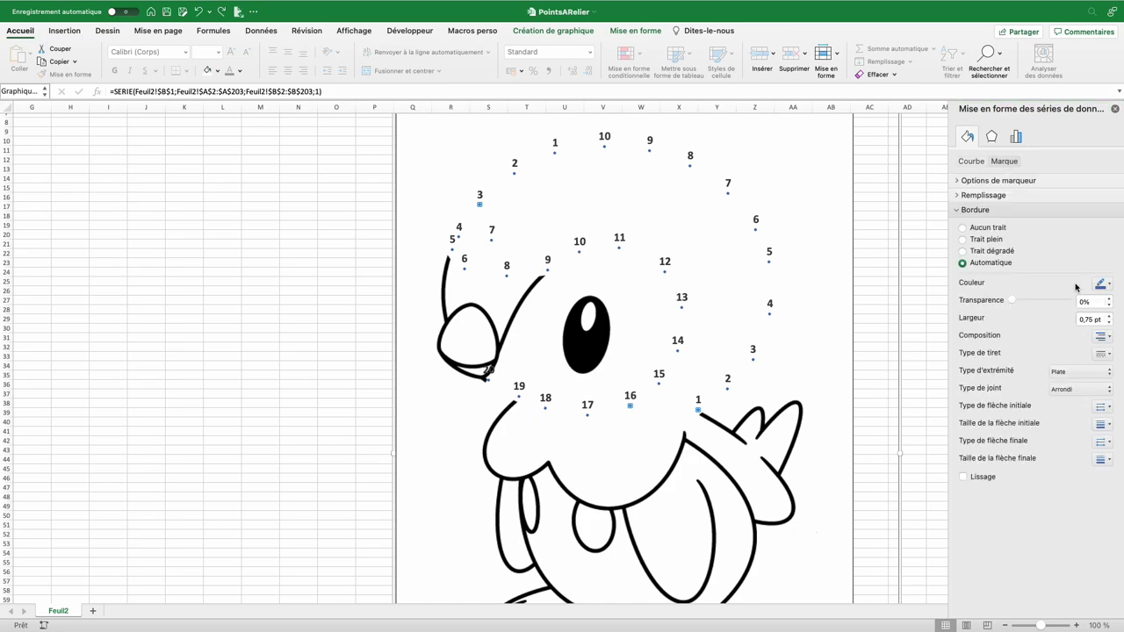
{"action": "left_click", "coordinate": [1109, 286]}
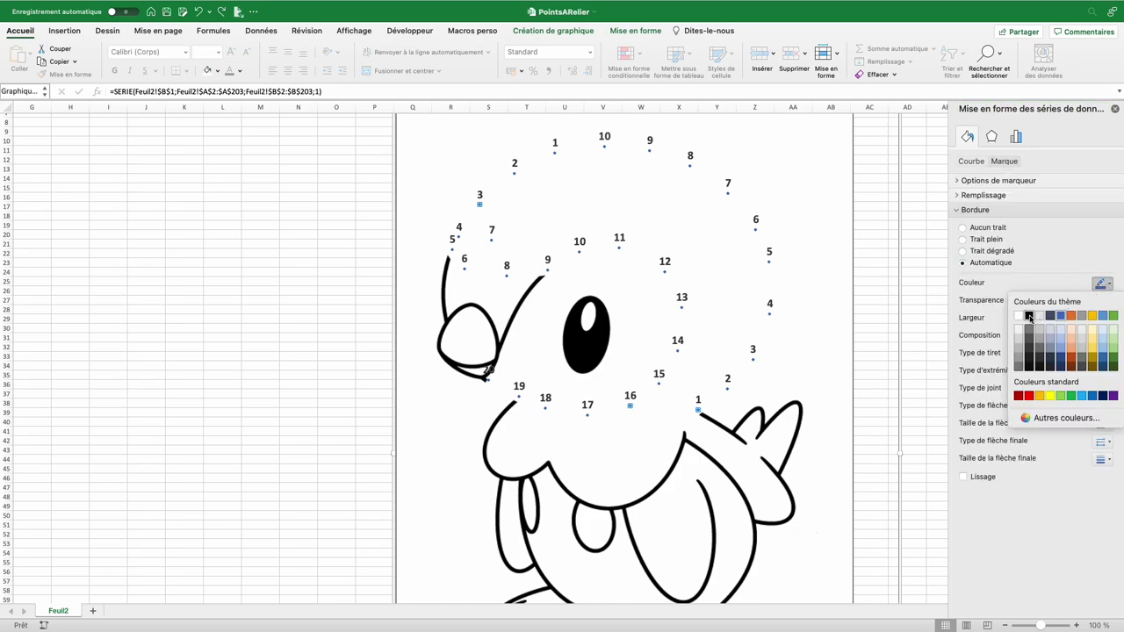
{"action": "left_click", "coordinate": [1040, 317]}
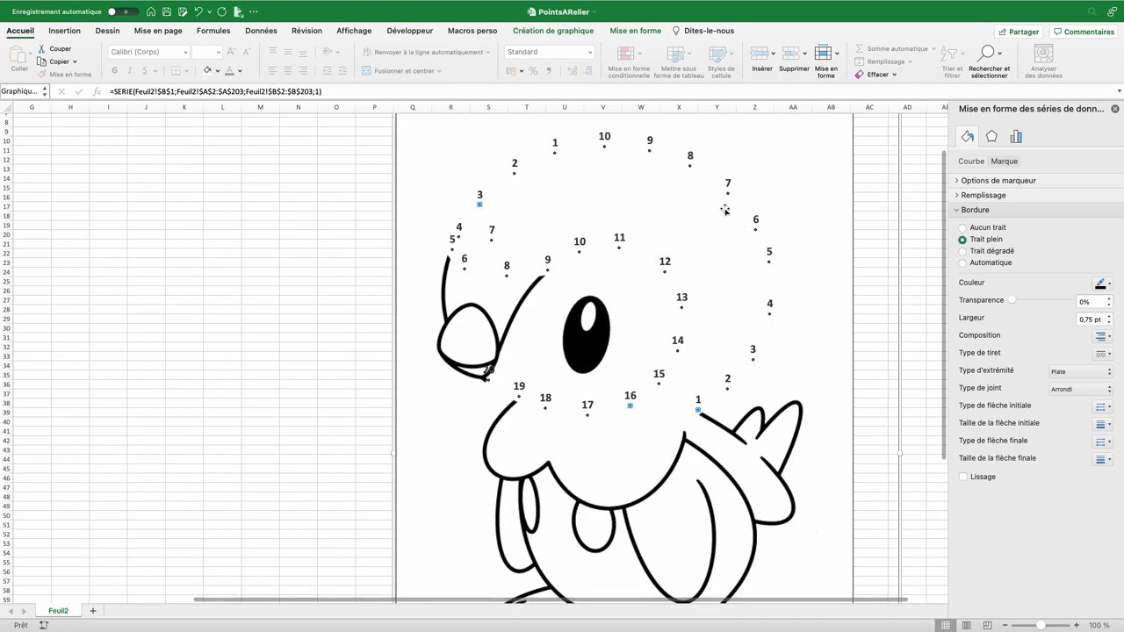
{"action": "left_click", "coordinate": [1109, 317]}
{"action": "left_click", "coordinate": [1109, 316]}
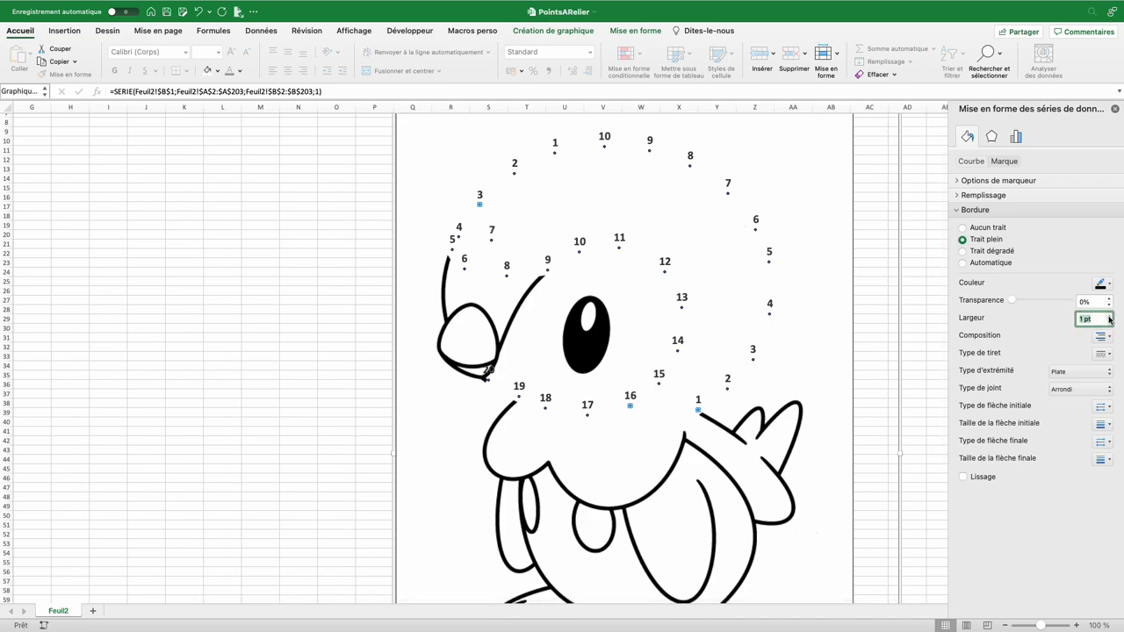
{"action": "left_click", "coordinate": [1109, 316]}
{"action": "left_click", "coordinate": [1109, 317]}
{"action": "type", "text": "6"}
{"action": "key", "text": "Return"}
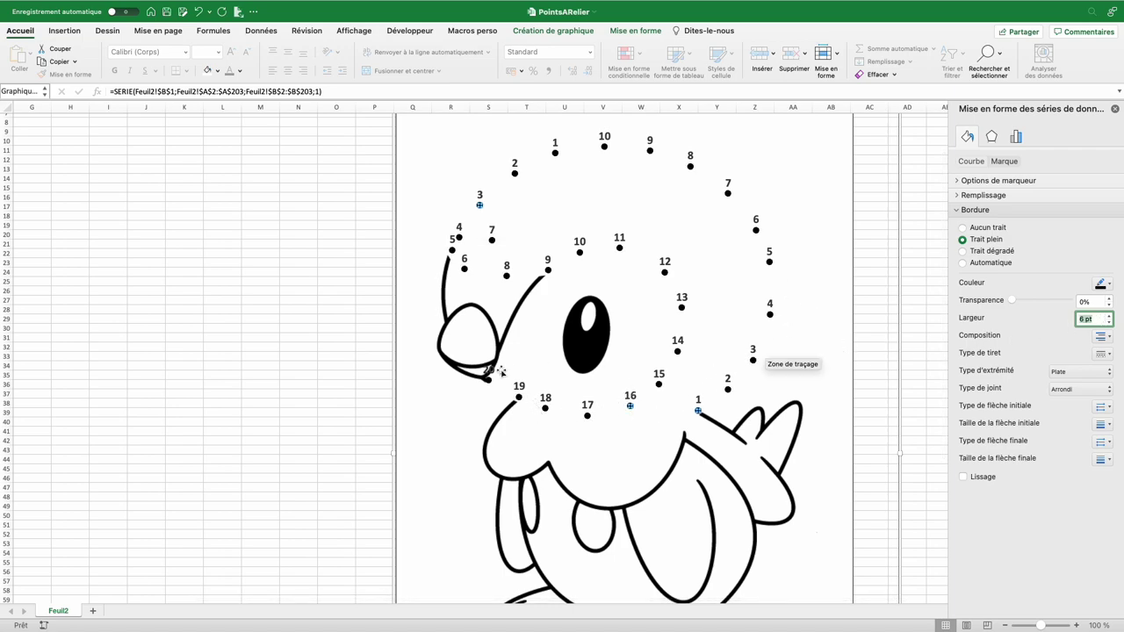
{"action": "left_click", "coordinate": [443, 405]}
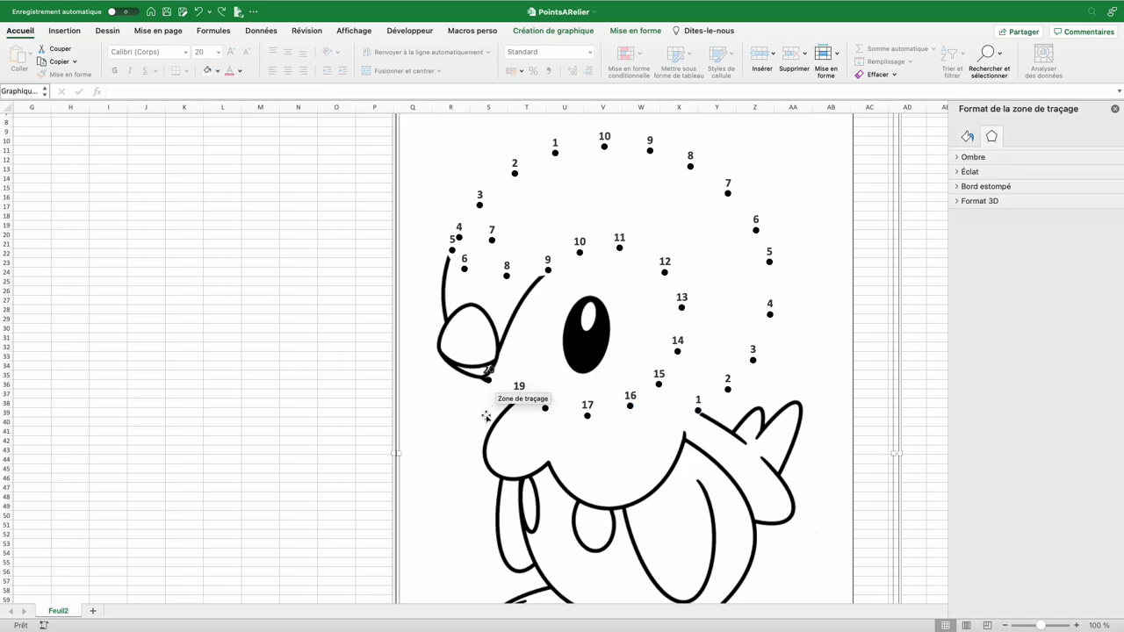
Drag label 20 down-left beside its beak dot and label 5 slightly left
{"action": "left_click", "coordinate": [489, 373]}
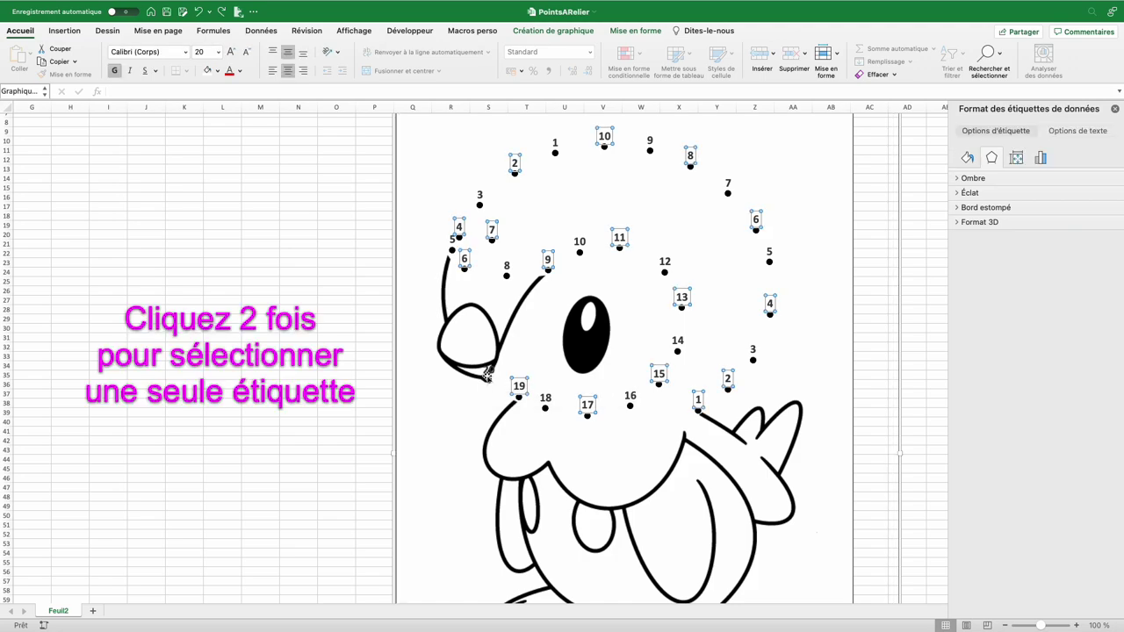
{"action": "left_click", "coordinate": [490, 372]}
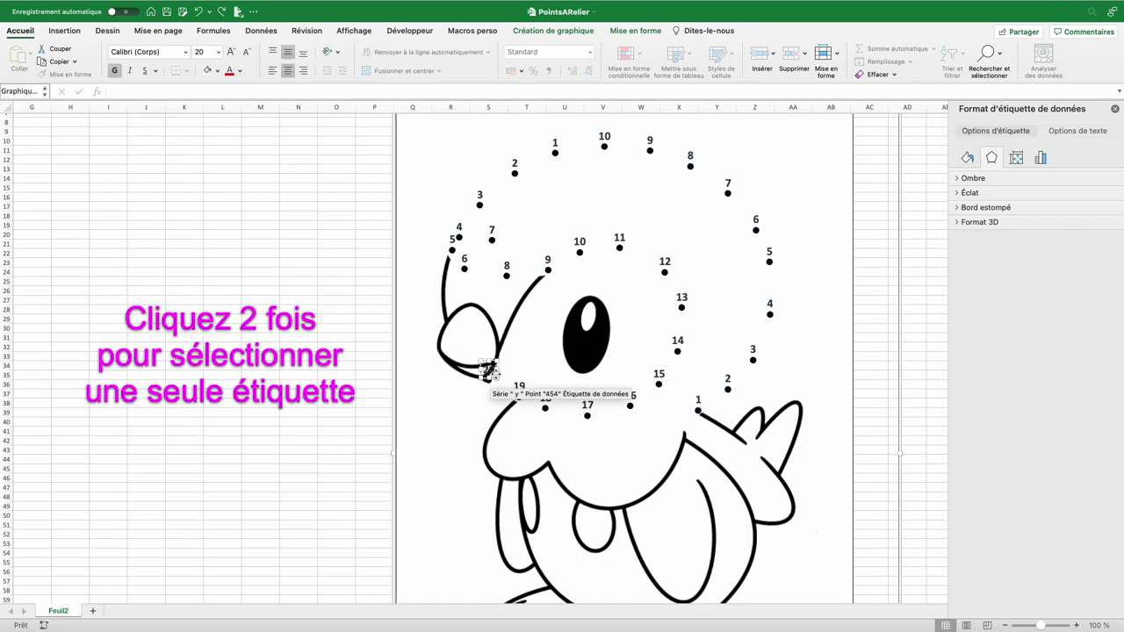
{"action": "left_click_drag", "start_coordinate": [489, 370], "coordinate": [478, 389]}
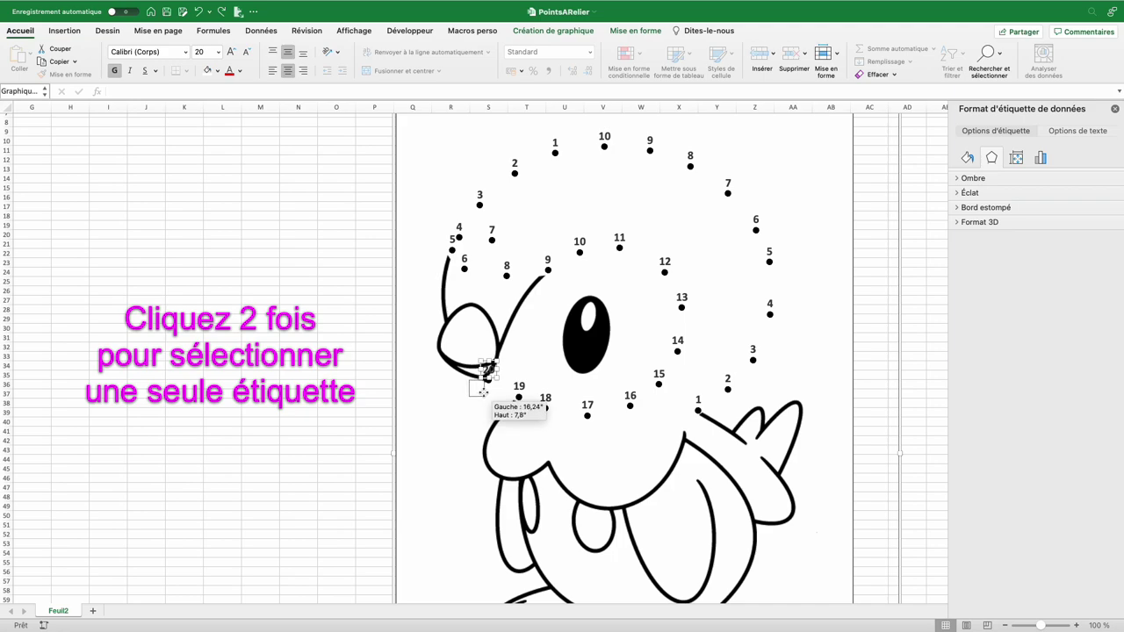
{"action": "left_click_drag", "start_coordinate": [451, 239], "coordinate": [440, 240]}
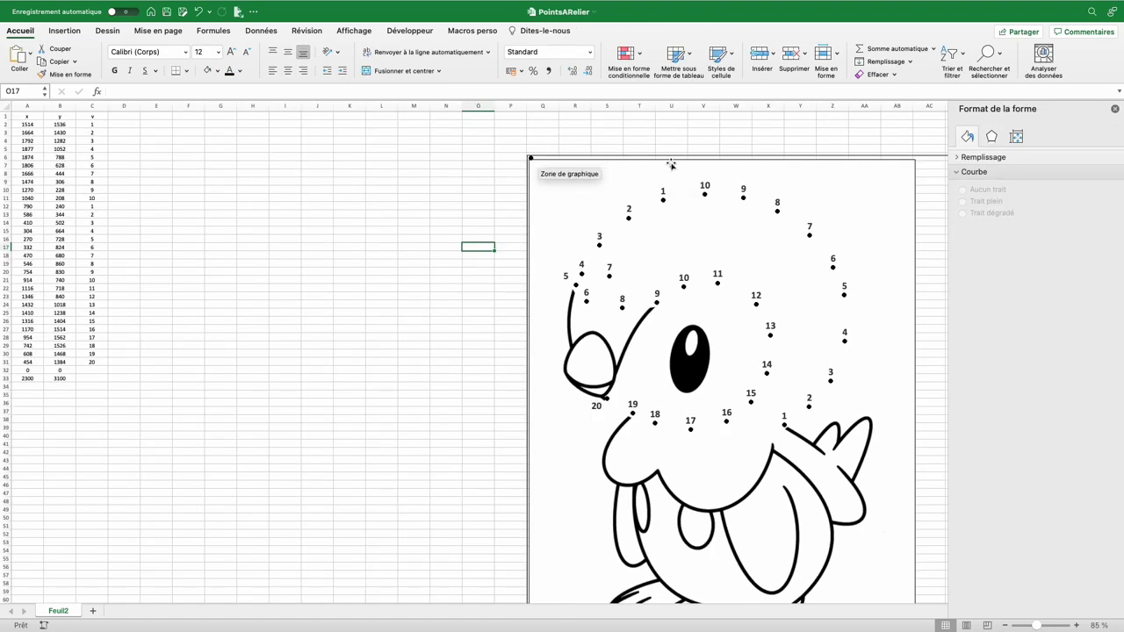
Show the Selection Pane listing Graphique 1 and Image 2, then select each in turn
{"action": "left_click", "coordinate": [913, 189]}
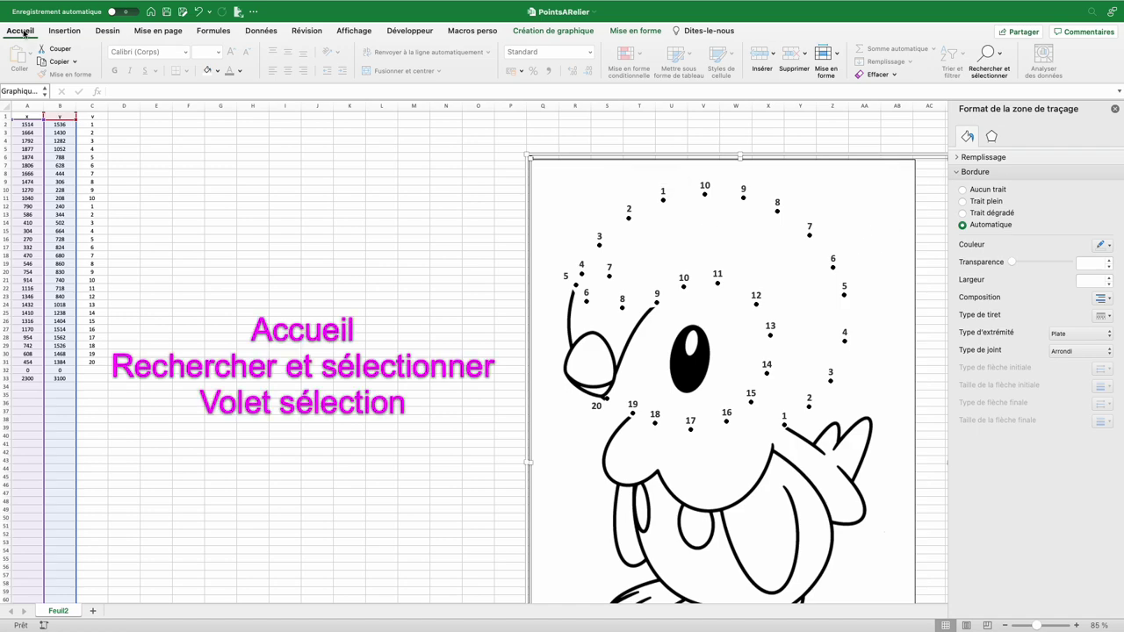
{"action": "left_click", "coordinate": [1000, 61]}
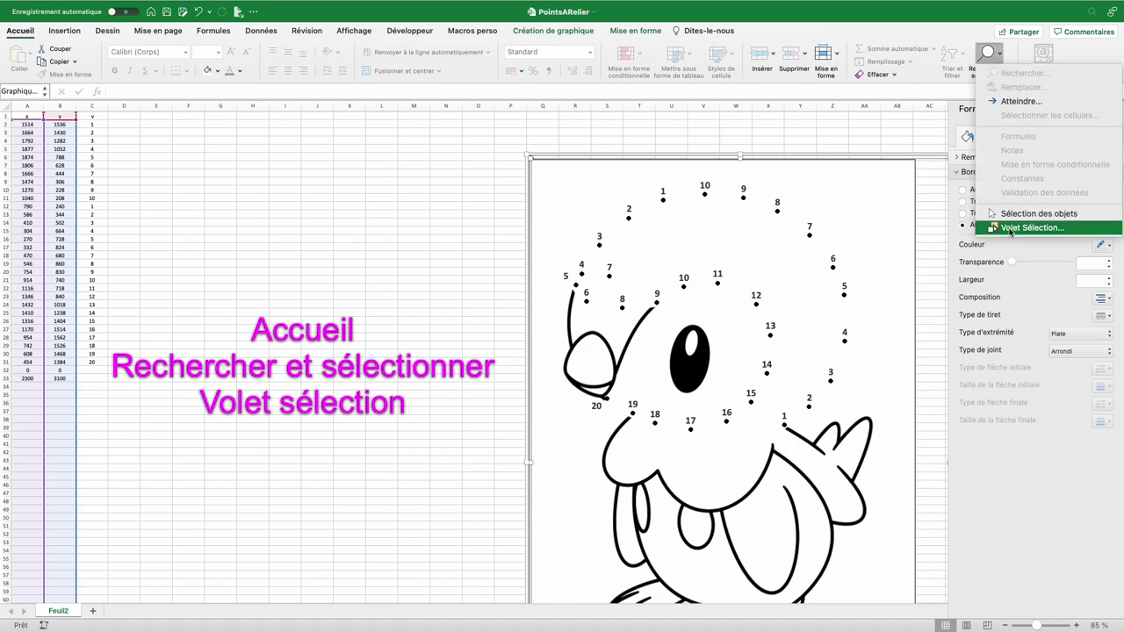
{"action": "left_click", "coordinate": [1015, 230]}
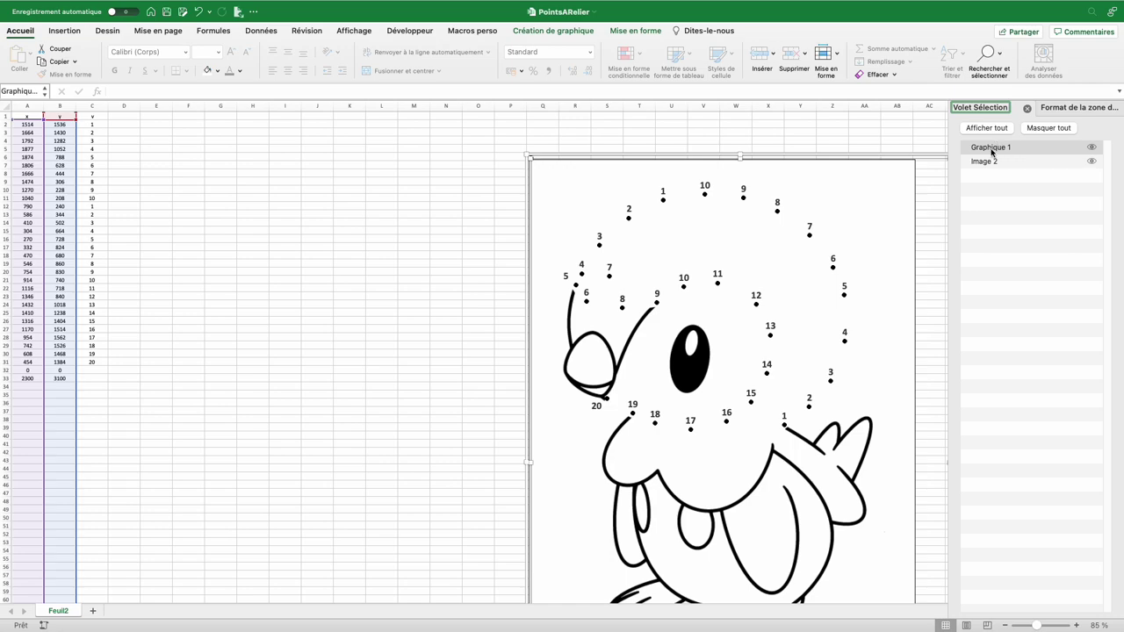
{"action": "left_click", "coordinate": [993, 150]}
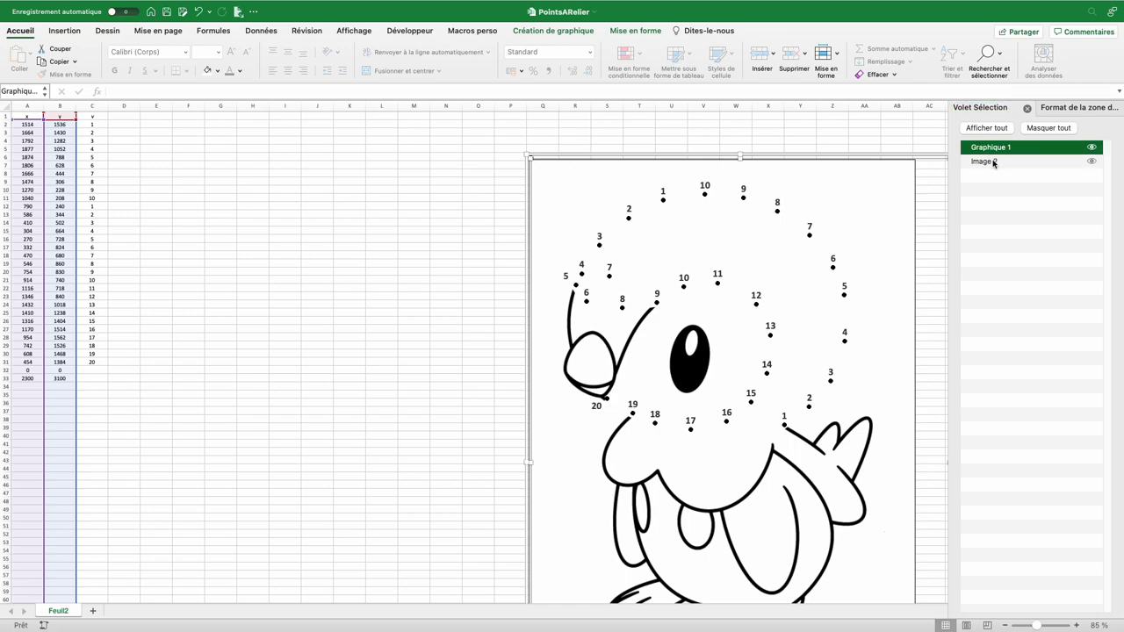
{"action": "left_click", "coordinate": [994, 162]}
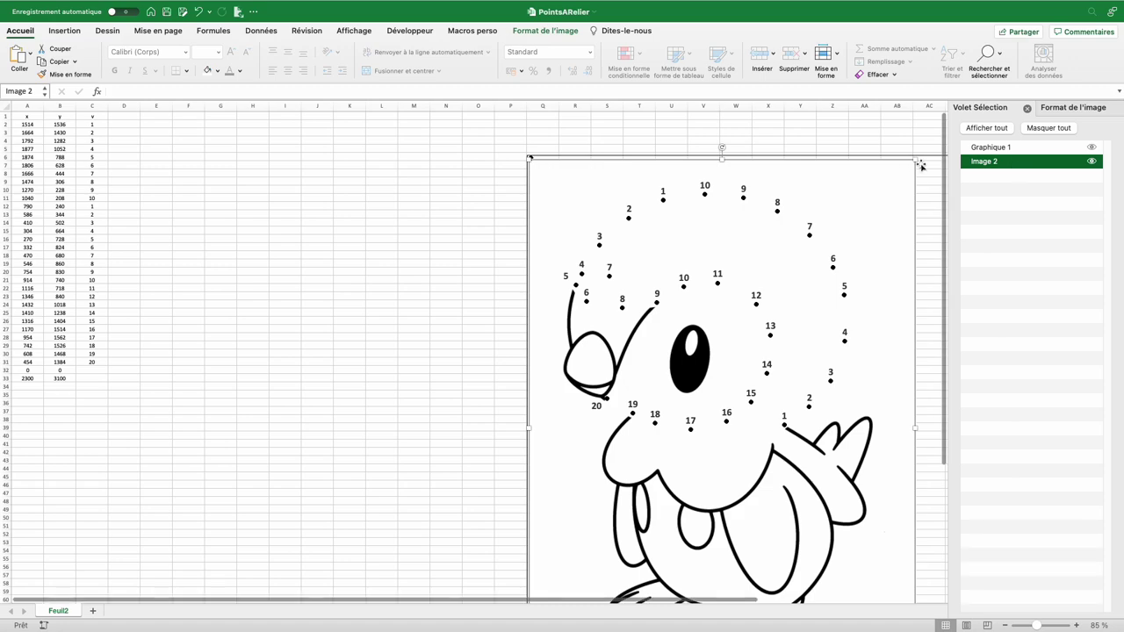
Set No Outline on both the Image 2 drawing and the chart
{"action": "left_click", "coordinate": [530, 31]}
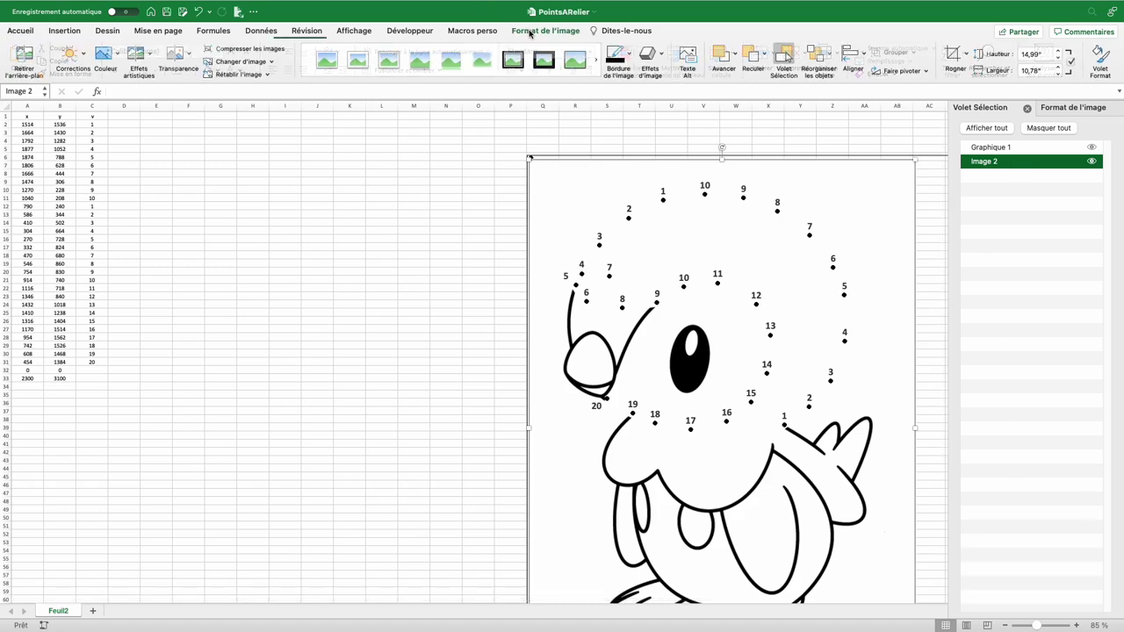
{"action": "left_click", "coordinate": [632, 62]}
{"action": "left_click", "coordinate": [638, 91]}
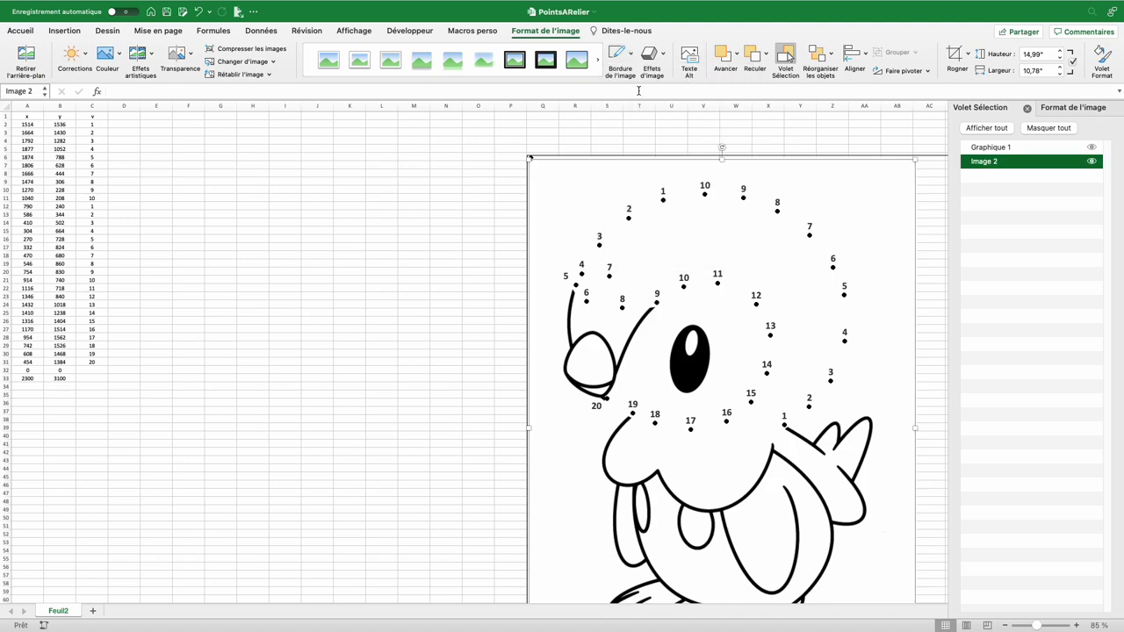
{"action": "key", "text": "Tab"}
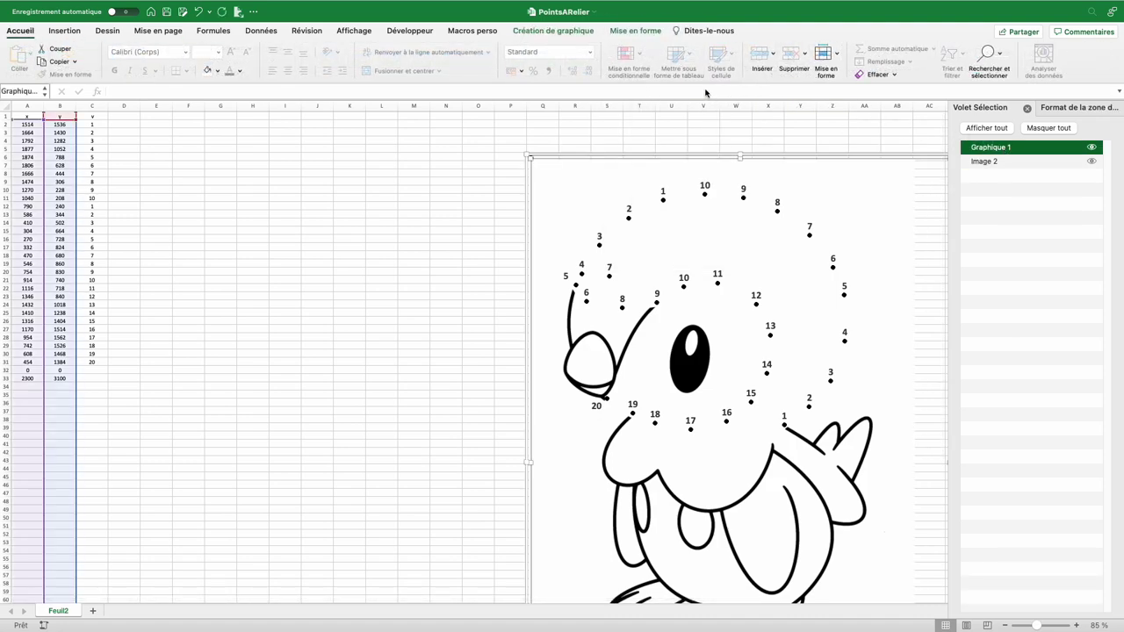
{"action": "left_click", "coordinate": [642, 33]}
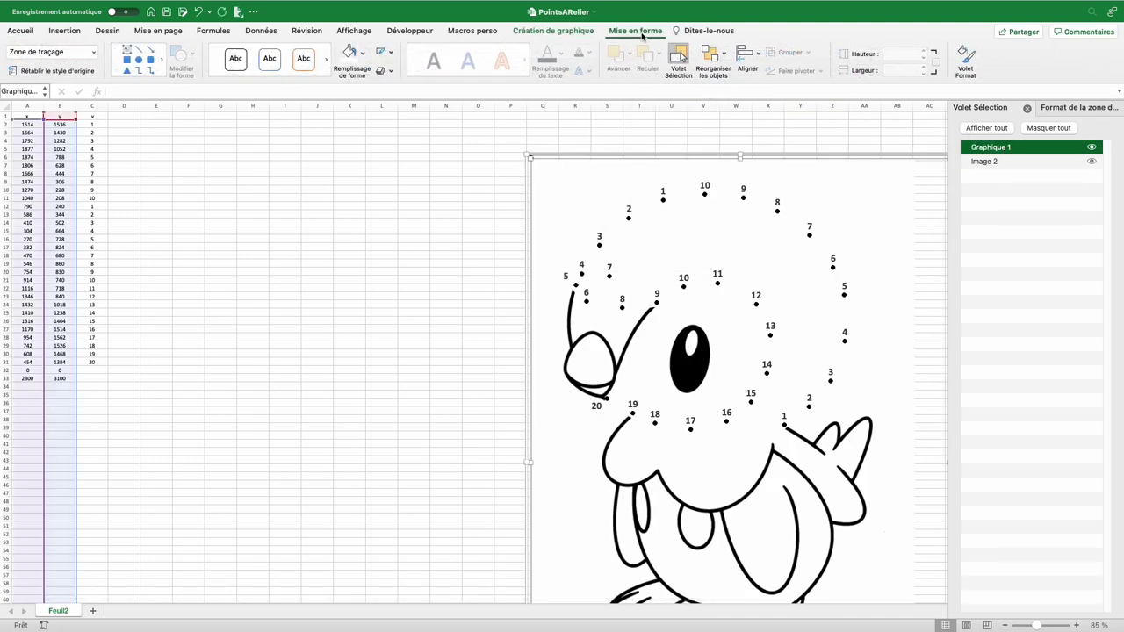
{"action": "left_click", "coordinate": [391, 52]}
{"action": "left_click", "coordinate": [399, 88]}
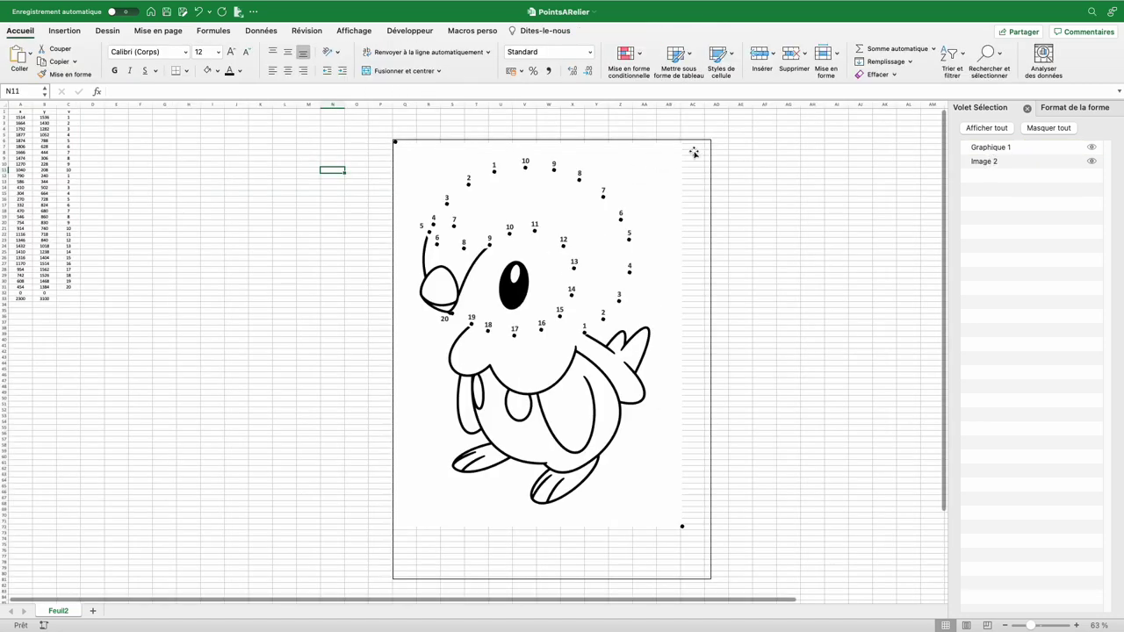
Select Graphique 1 and Image 2 together, then pick empty cell F15
{"action": "left_click", "coordinate": [990, 147]}
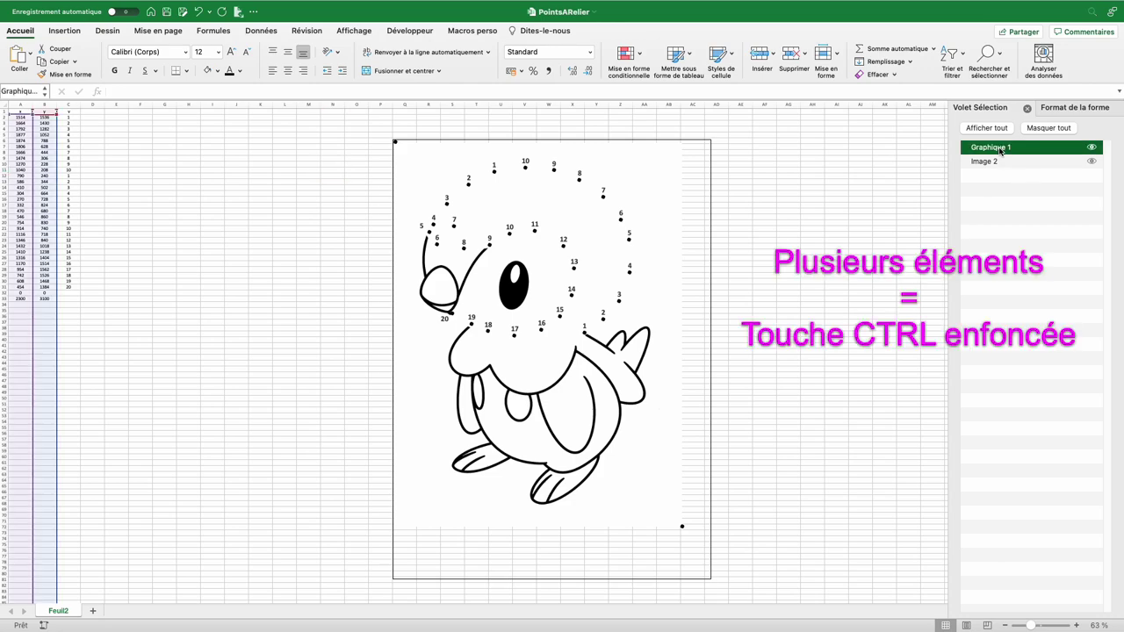
{"action": "left_click", "coordinate": [999, 171], "text": "ctrl"}
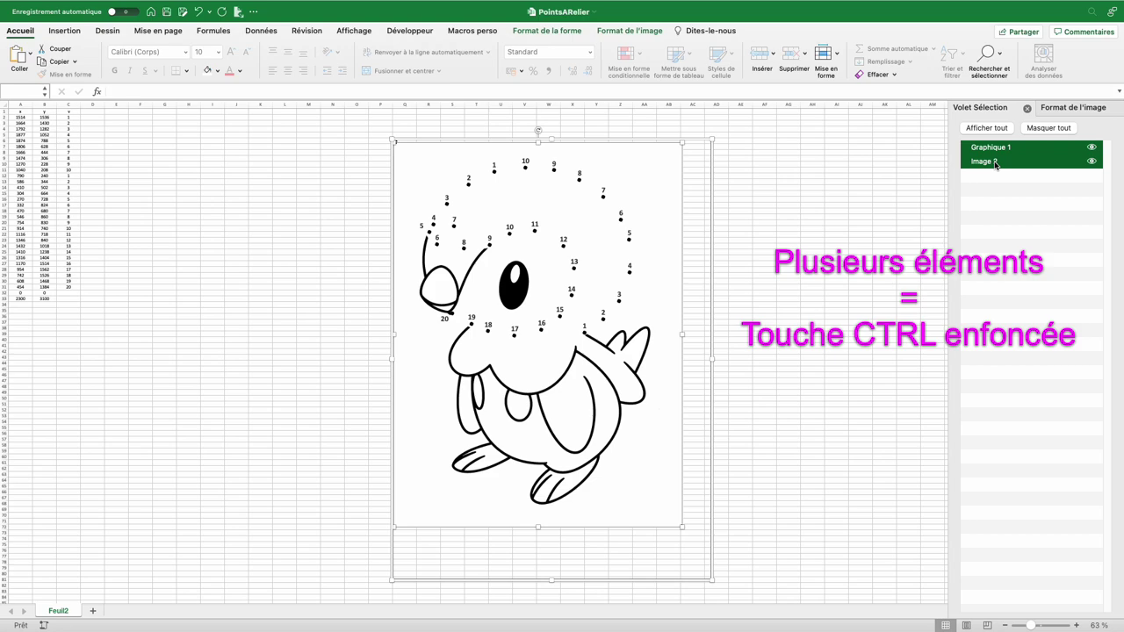
{"action": "left_click", "coordinate": [136, 194]}
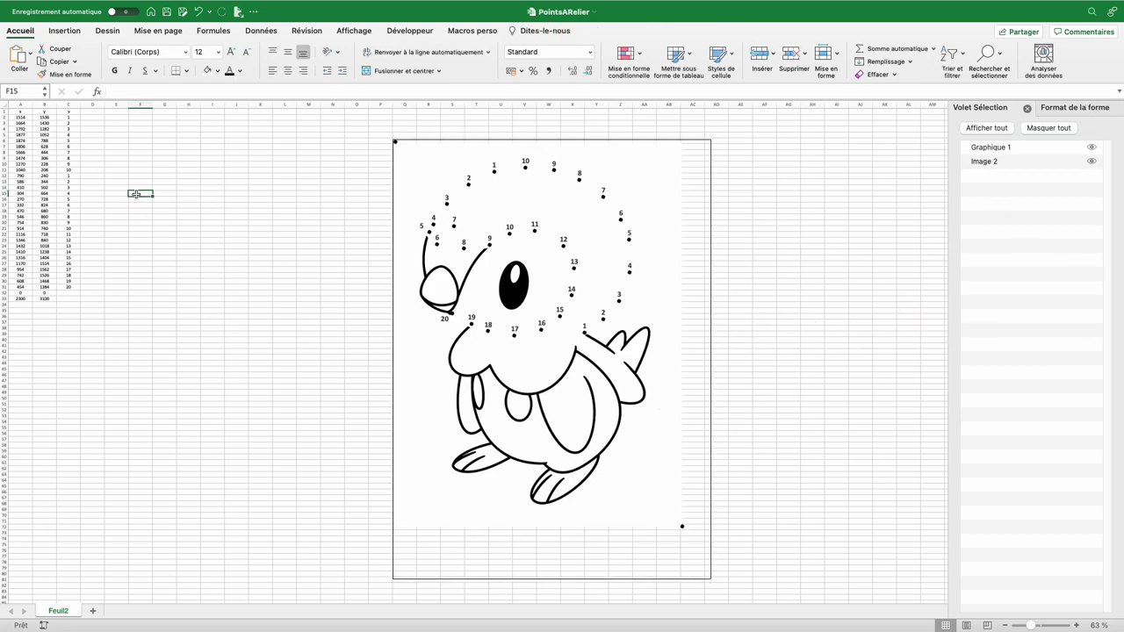
Paste the chart and drawing as one picture and move it to the sheet's left
{"action": "left_click", "coordinate": [30, 54]}
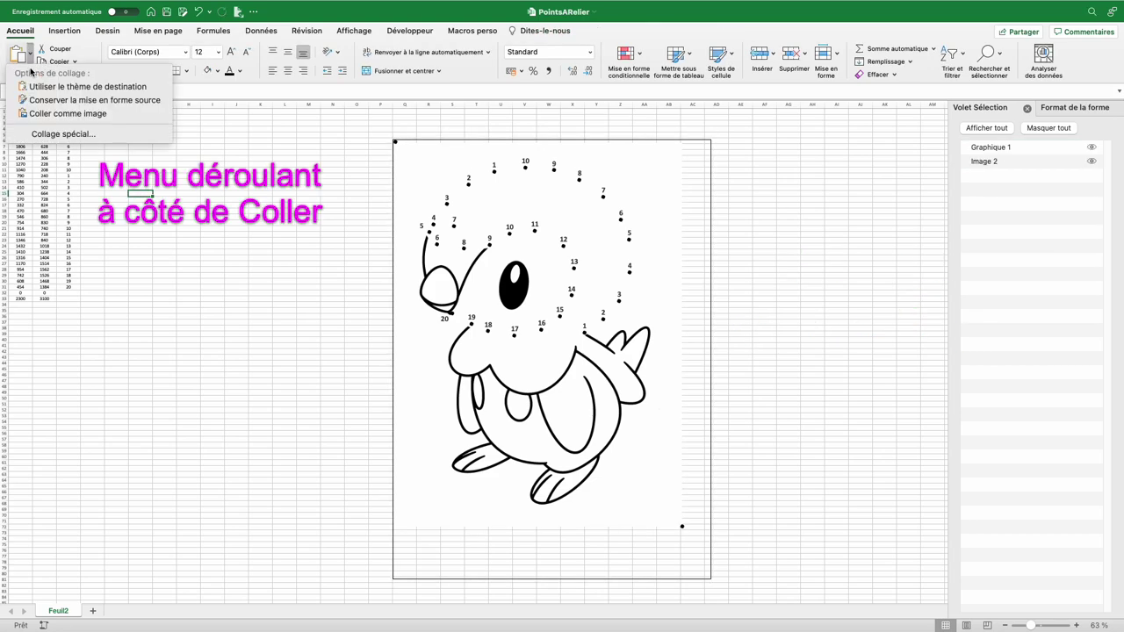
{"action": "left_click", "coordinate": [58, 114]}
{"action": "left_click_drag", "start_coordinate": [299, 329], "coordinate": [216, 274]}
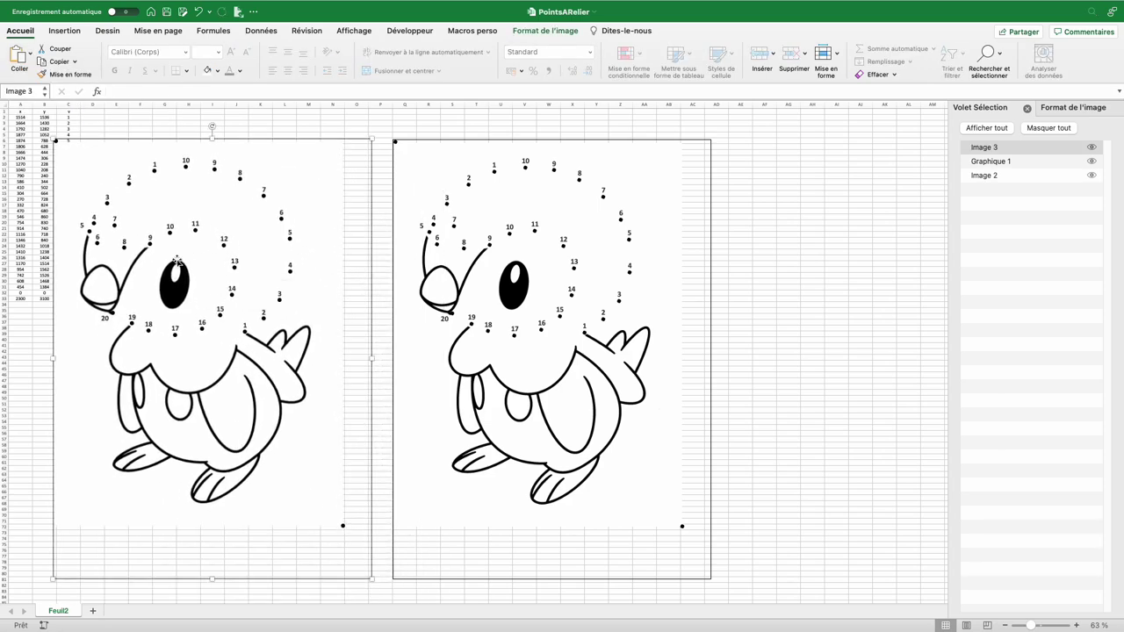
Crop the blank top, bottom and left margins off the pasted picture
{"action": "left_click", "coordinate": [546, 31]}
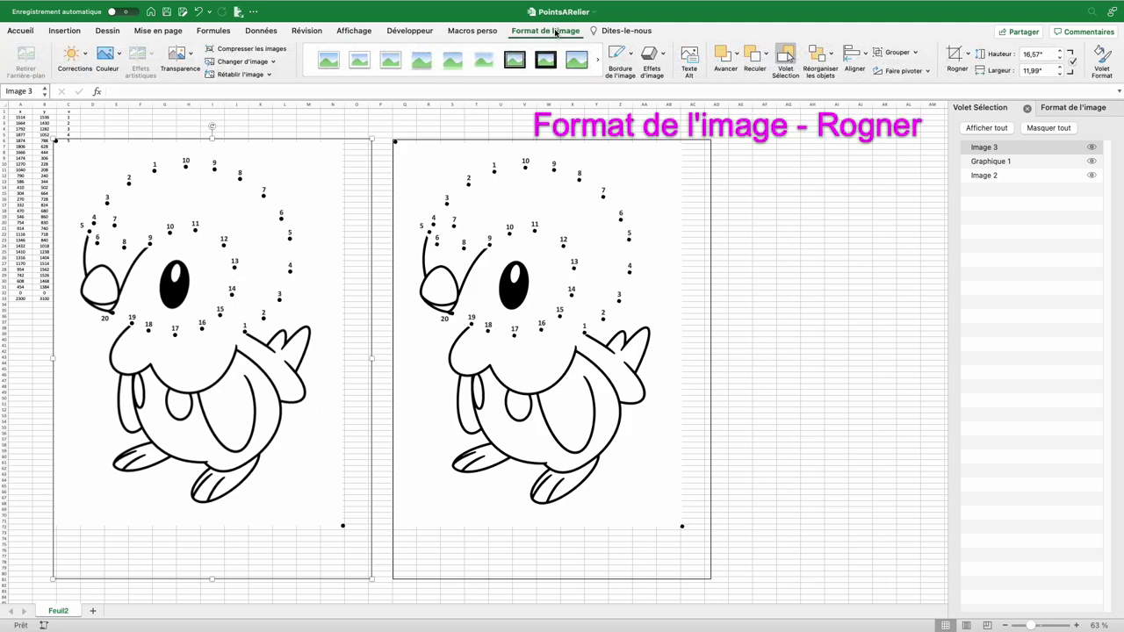
{"action": "left_click", "coordinate": [954, 54]}
{"action": "left_click_drag", "start_coordinate": [205, 145], "coordinate": [204, 155]}
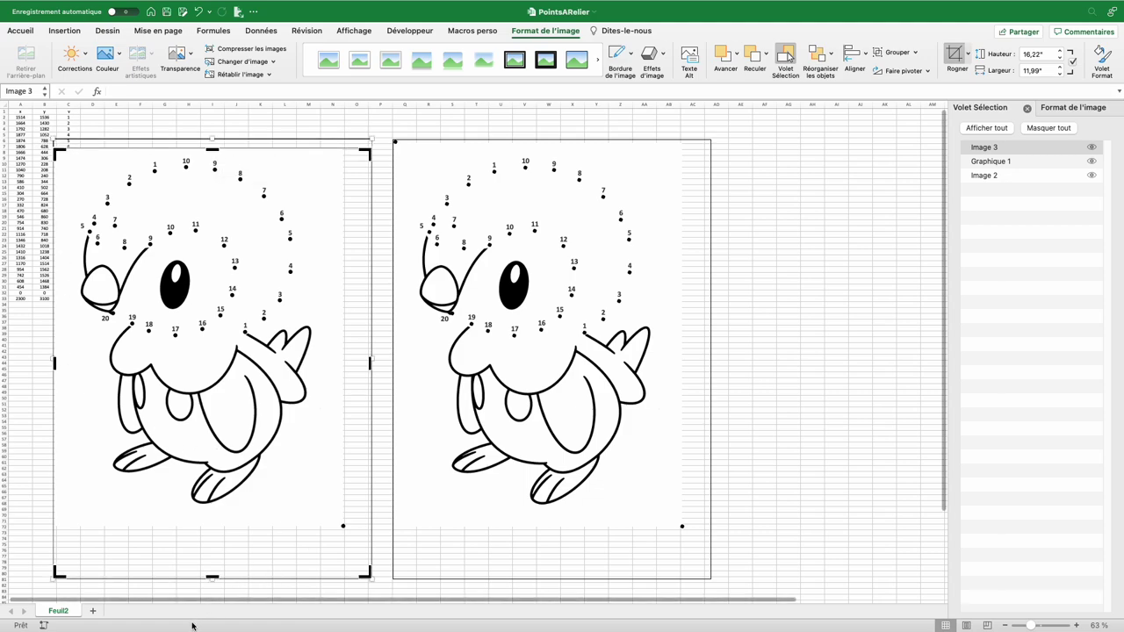
{"action": "left_click_drag", "start_coordinate": [212, 576], "coordinate": [221, 511]}
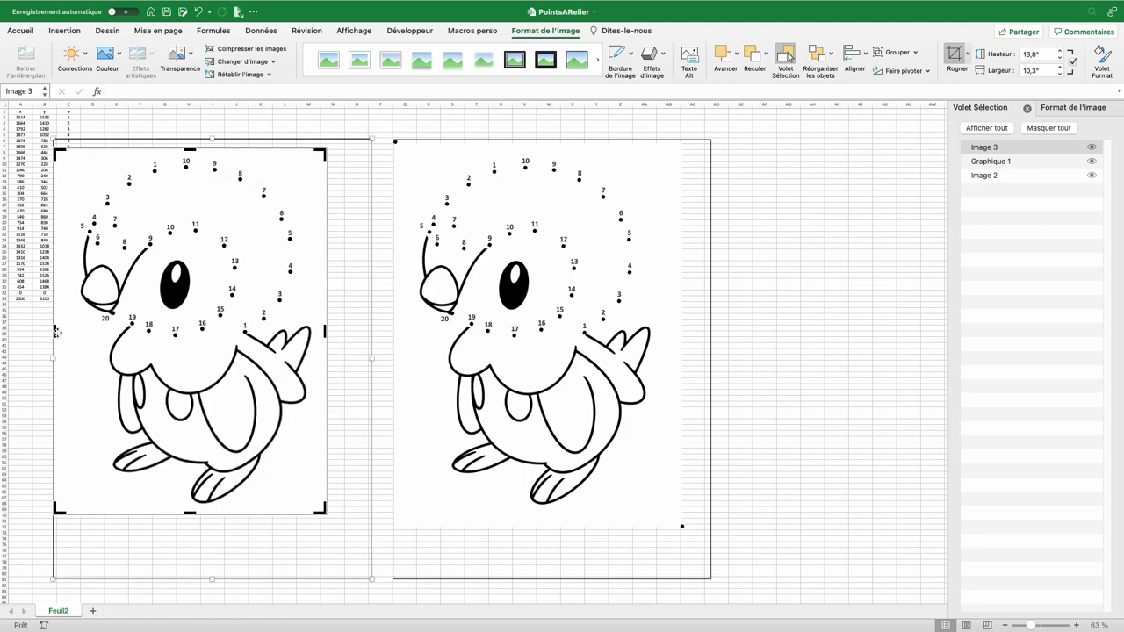
{"action": "left_click_drag", "start_coordinate": [54, 332], "coordinate": [64, 332]}
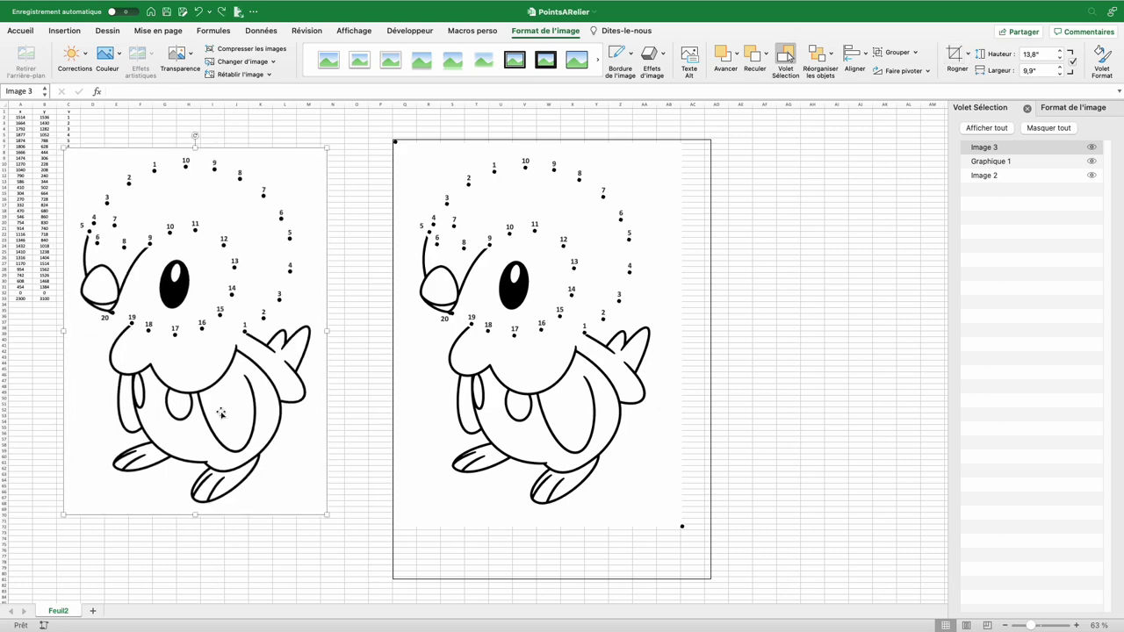